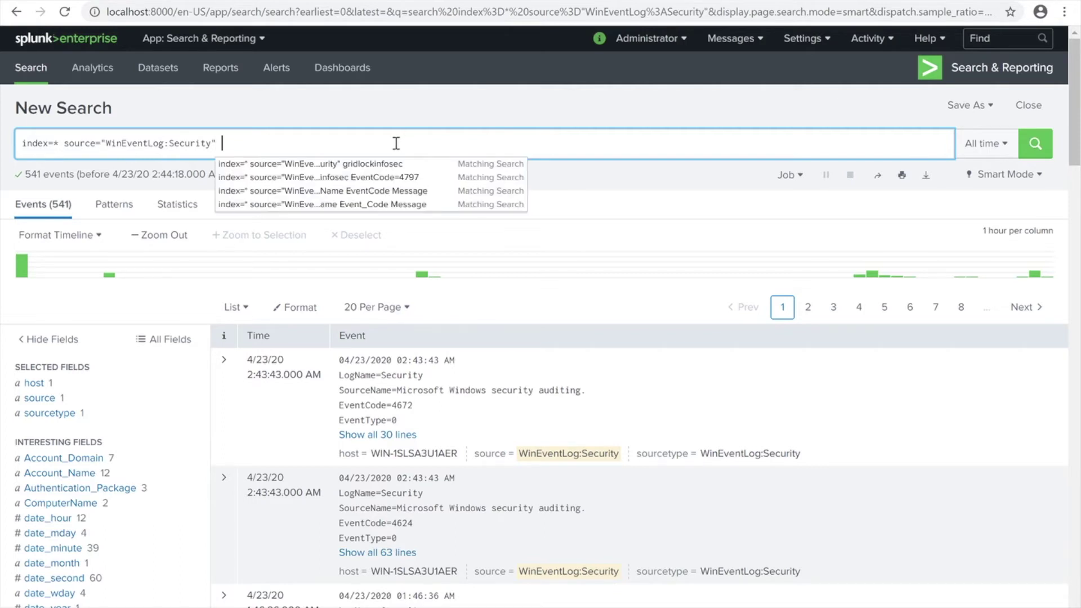
- Add the autocompleted account-name term to the Windows security search and run it, leaving 129 events
text(gridlo)
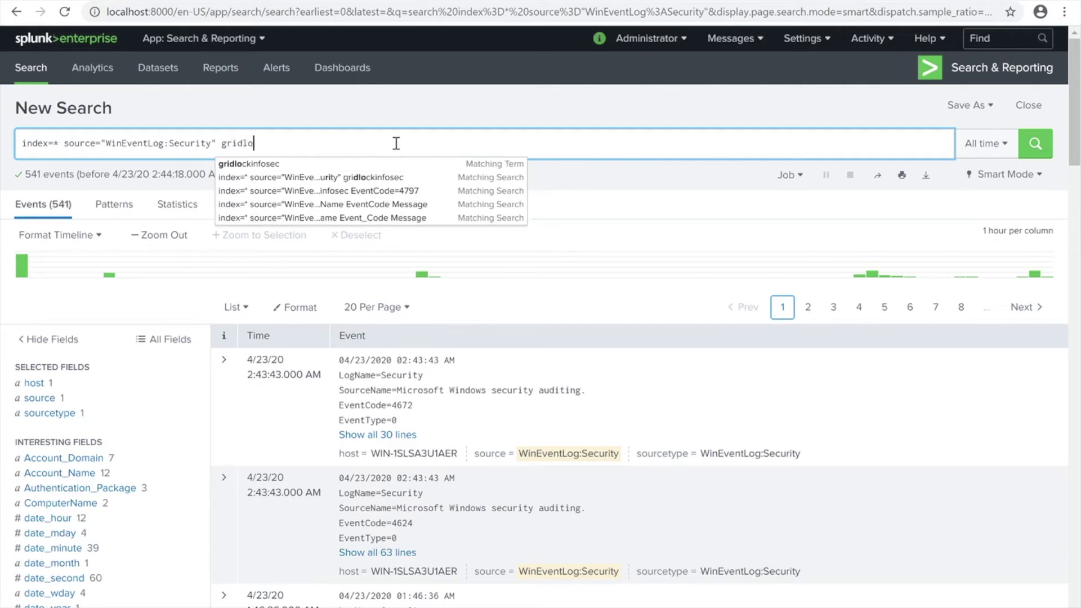
text(ck)
key(Down)
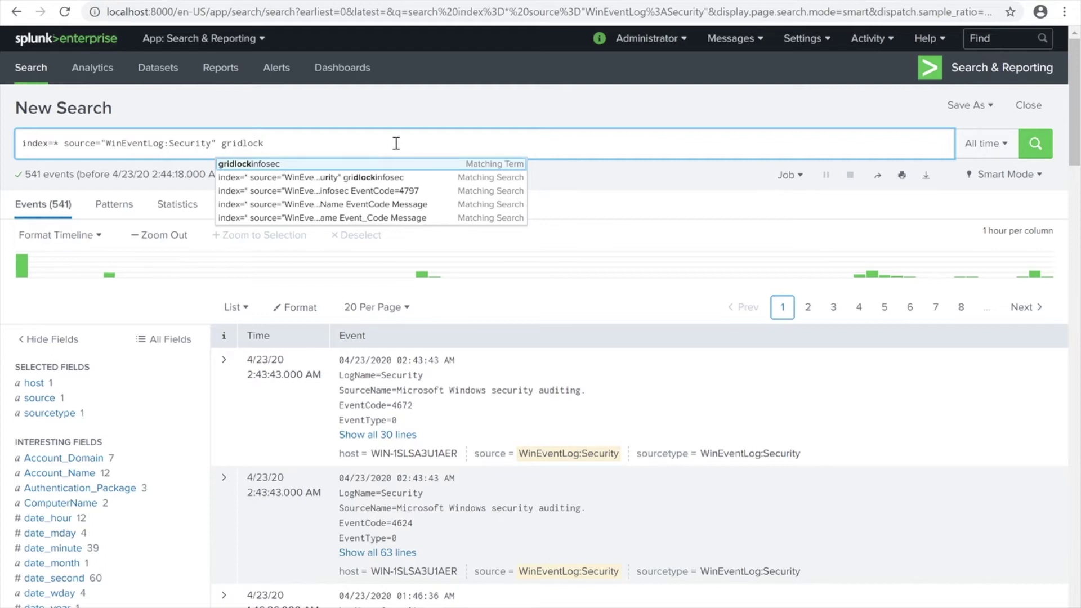
key(Return)
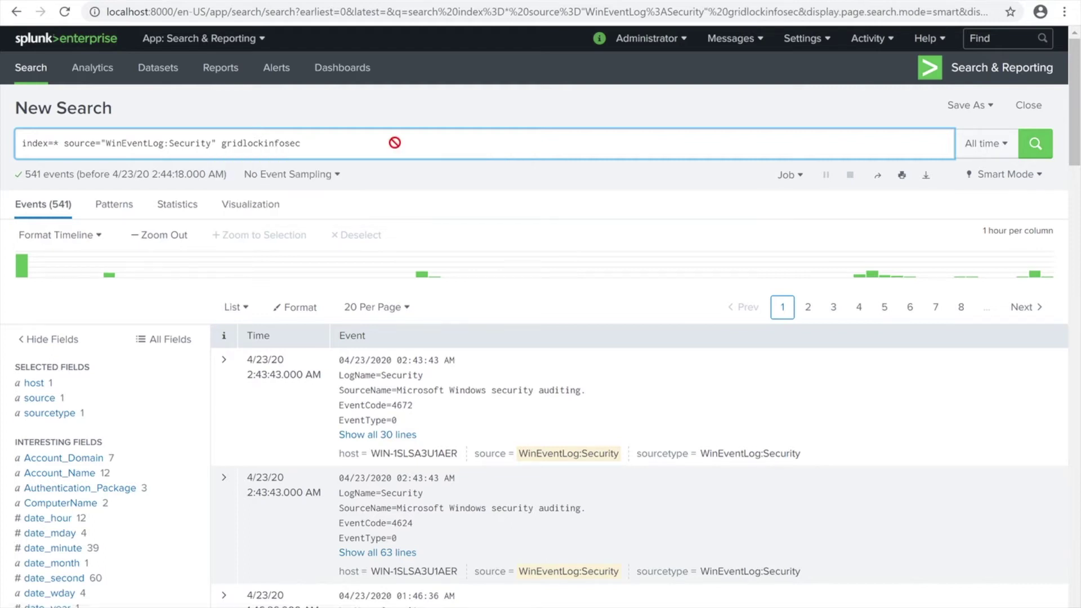
key(Return)
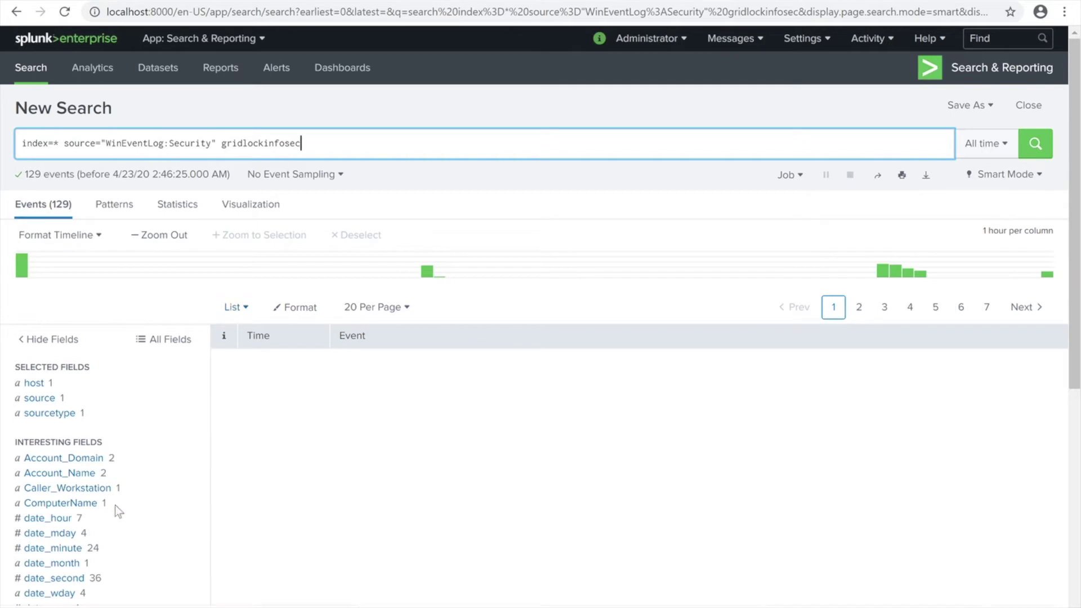
scroll(115, 505, down, 4)
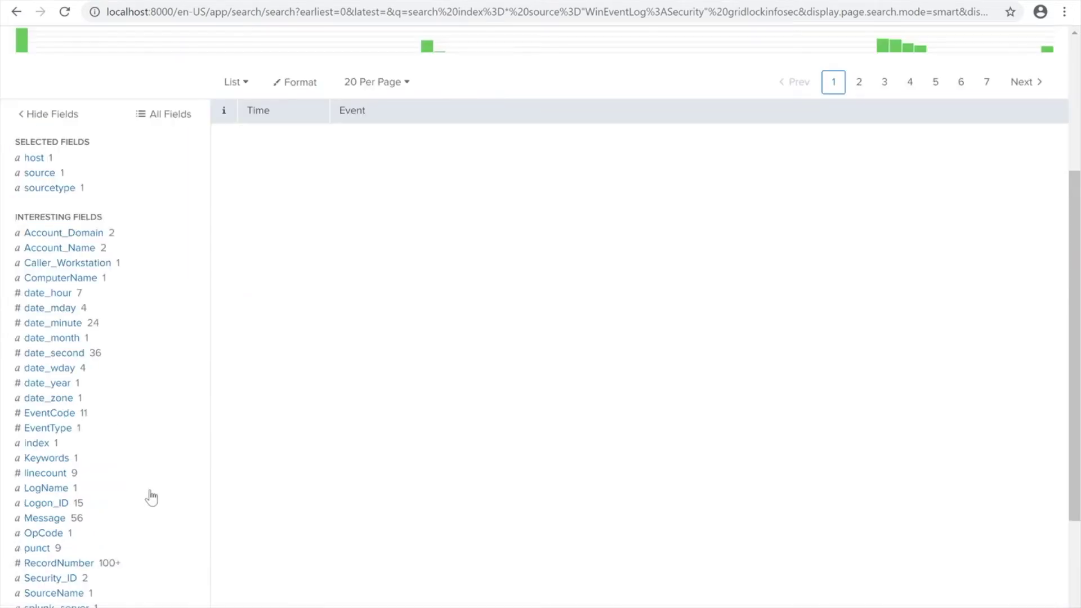
scroll(149, 472, down, 3)
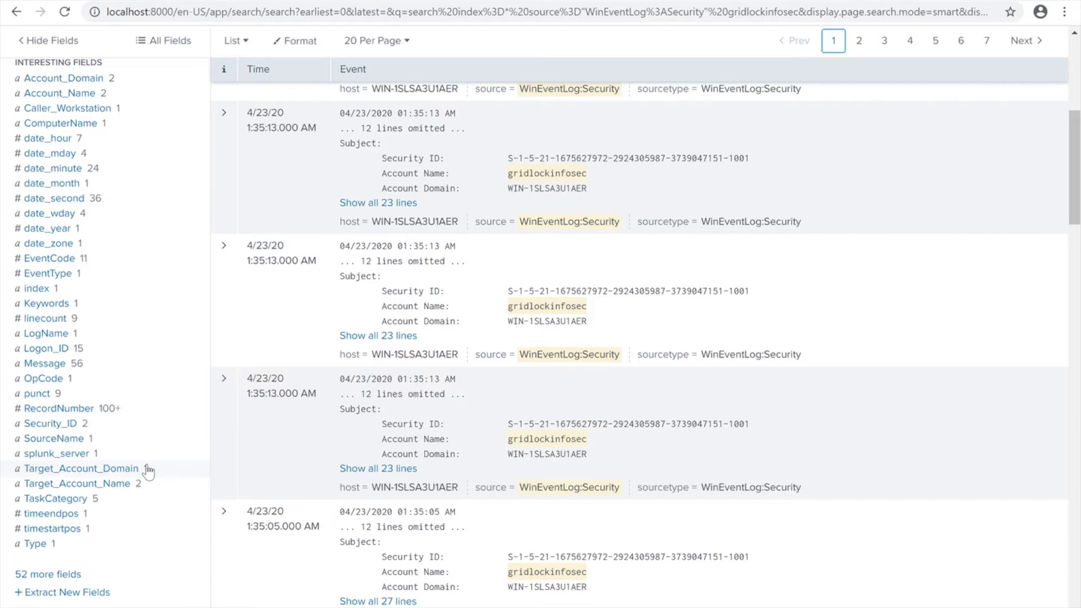
scroll(148, 472, up, 5)
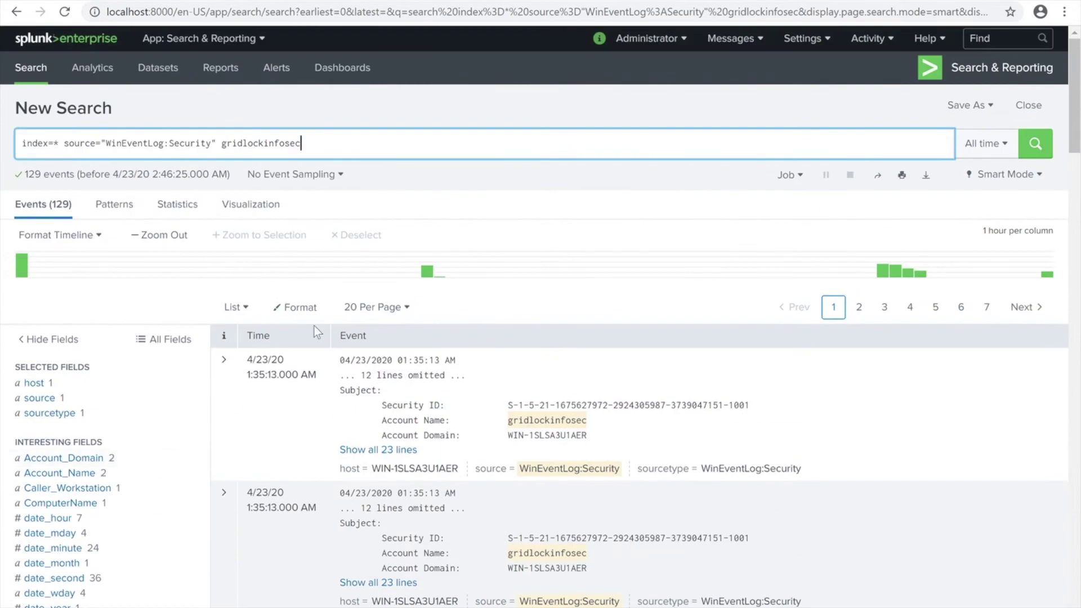
- Append '| table _time Account_Name' to the search
text(| ta)
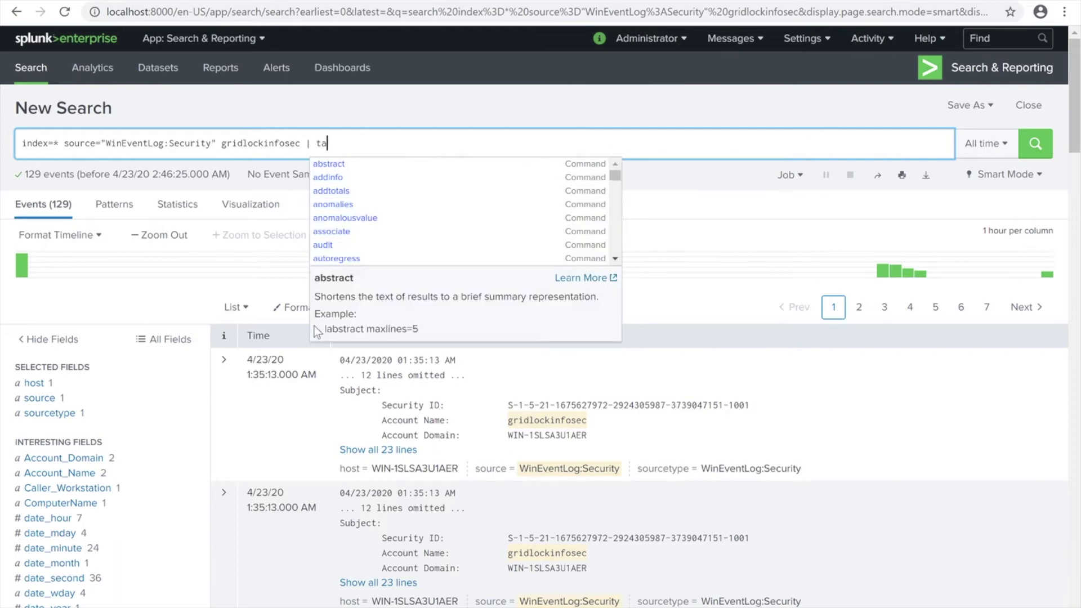
text(ble _tim)
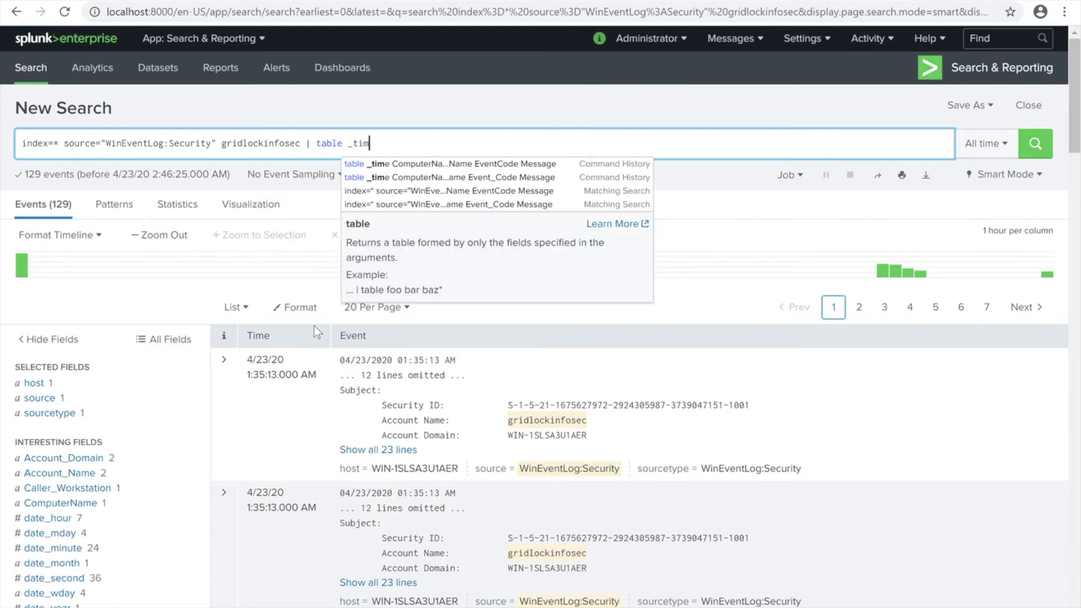
text(e)
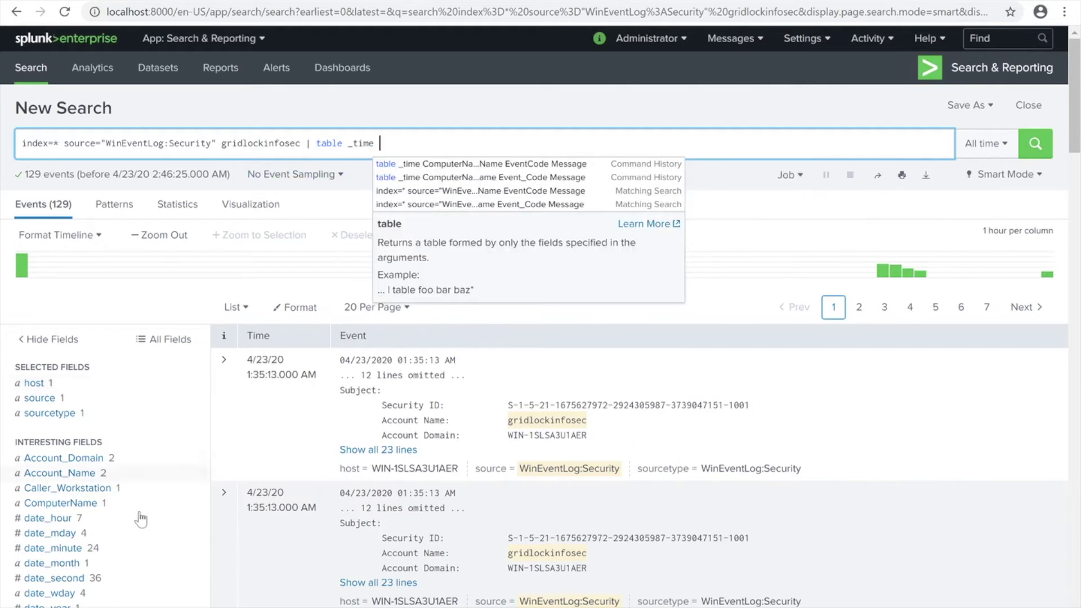
scroll(151, 498, down, 2)
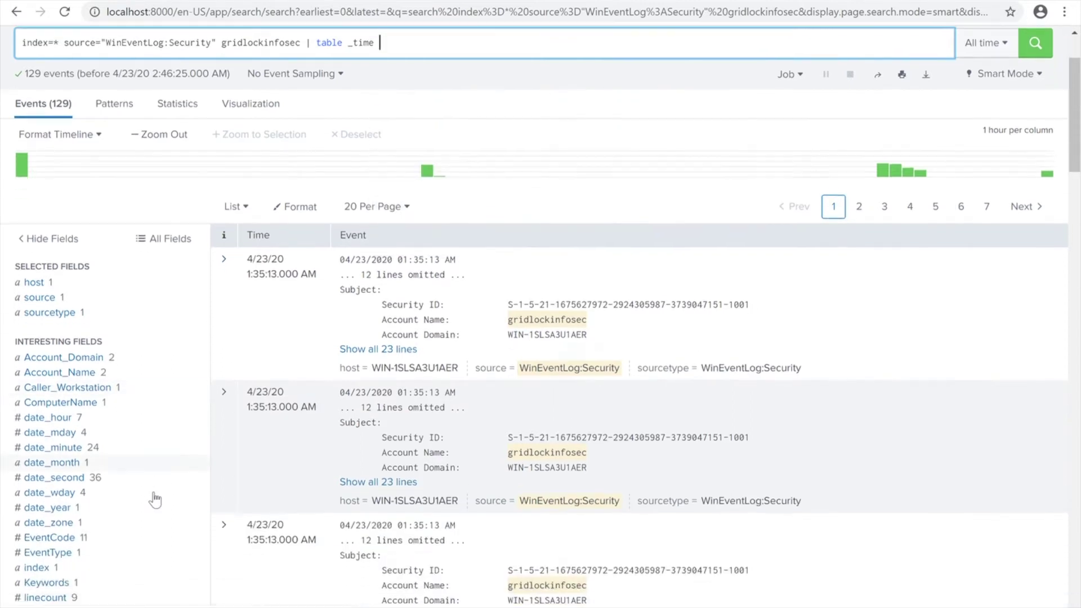
scroll(154, 499, down, 2)
scroll(154, 499, down, 2)
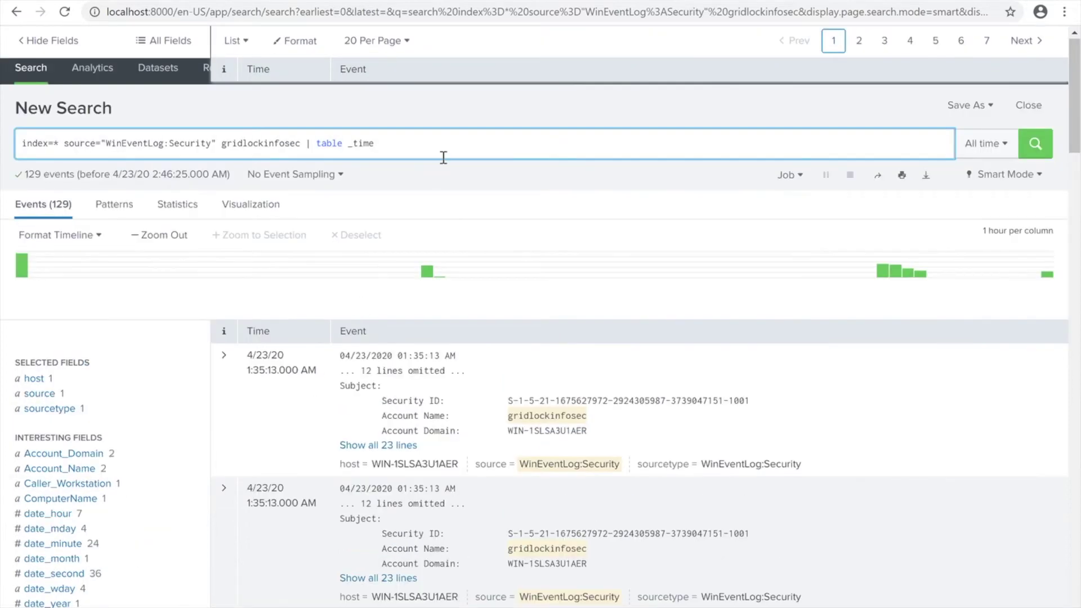
text(Accou)
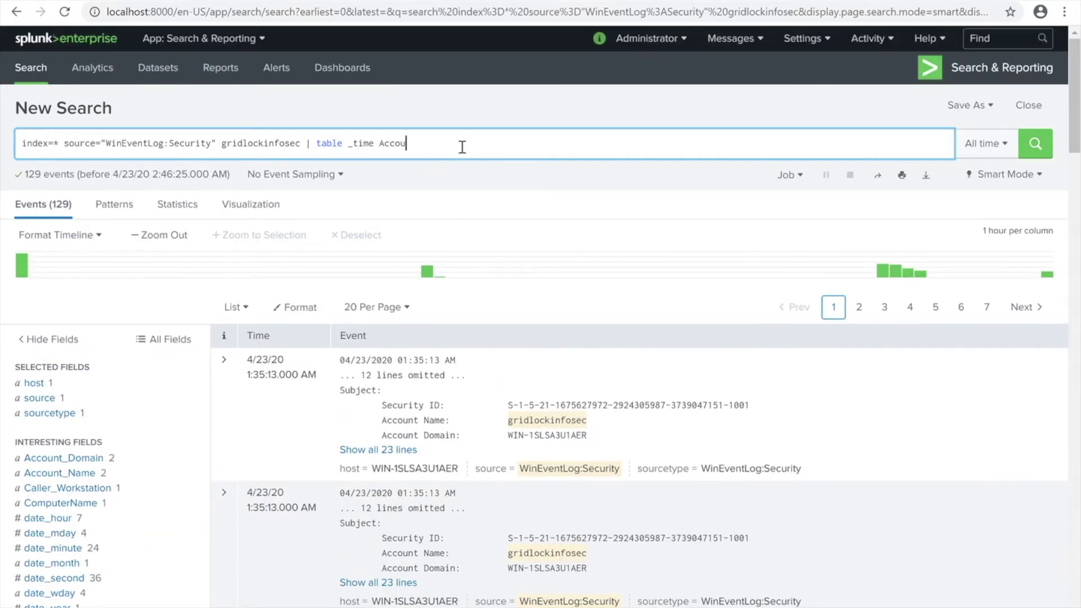
text(nt_Name)
scroll(174, 478, down, 1)
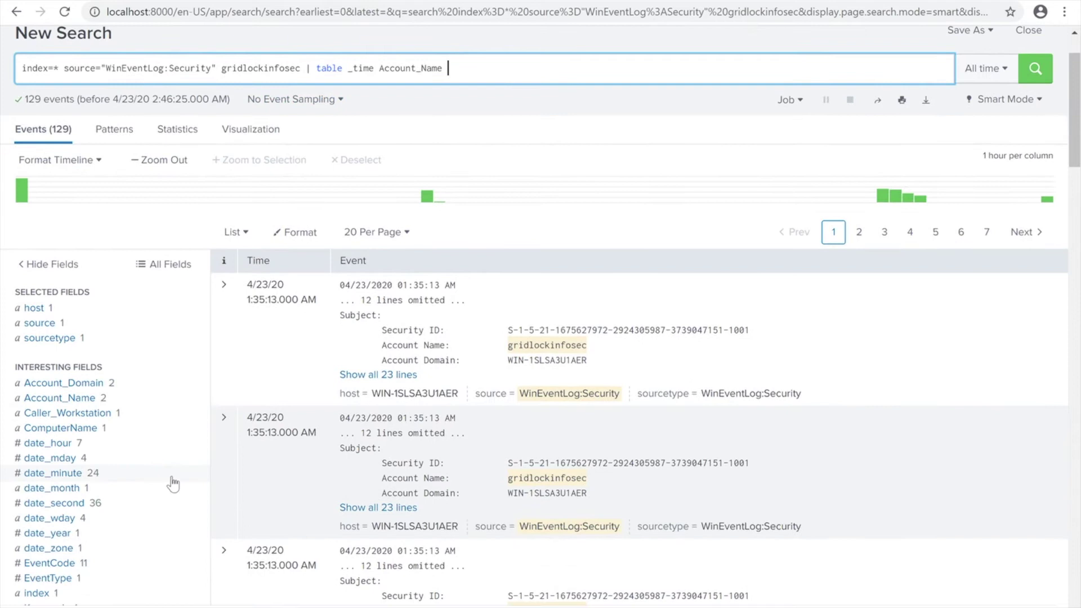
- Add ComputerName to the table, giving _time, ComputerName, Account_Name, EventCode, Message, and run the search
click(179, 434)
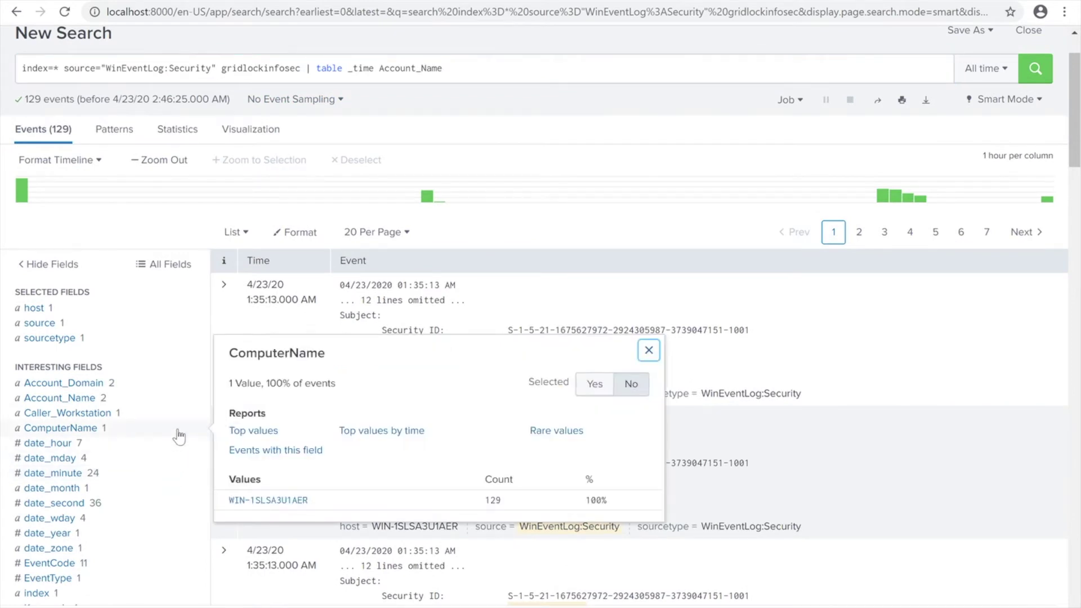
click(178, 415)
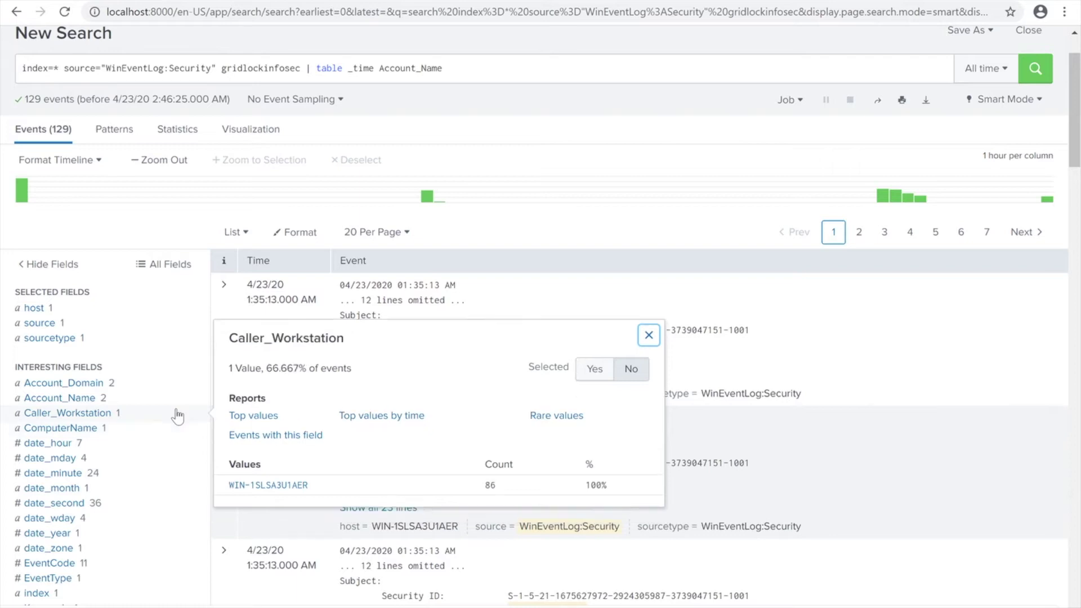
click(161, 431)
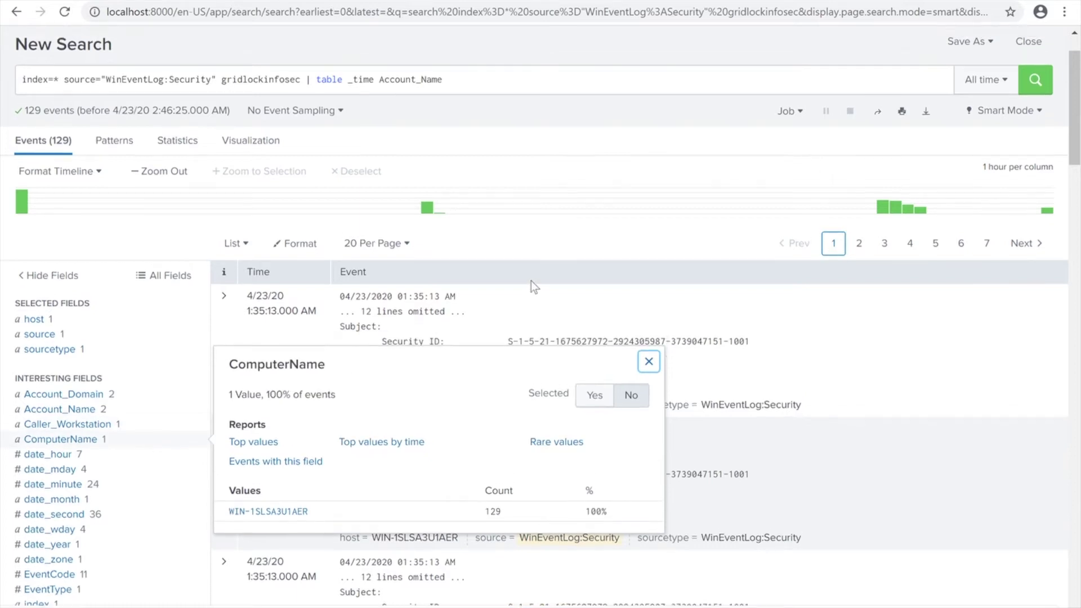
scroll(531, 280, up, 2)
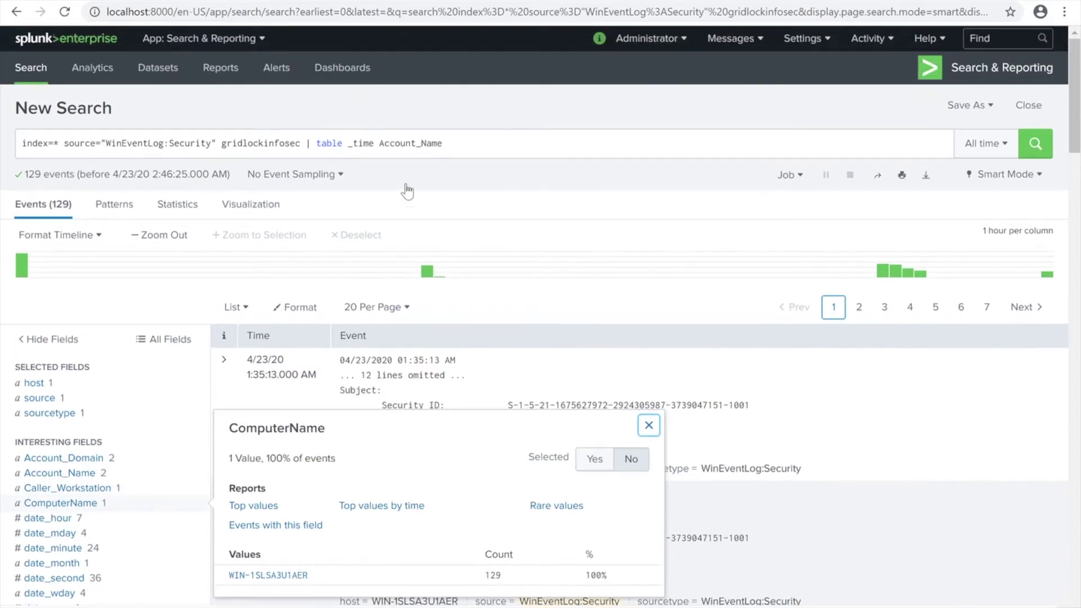
click(385, 214)
click(379, 144)
text(C)
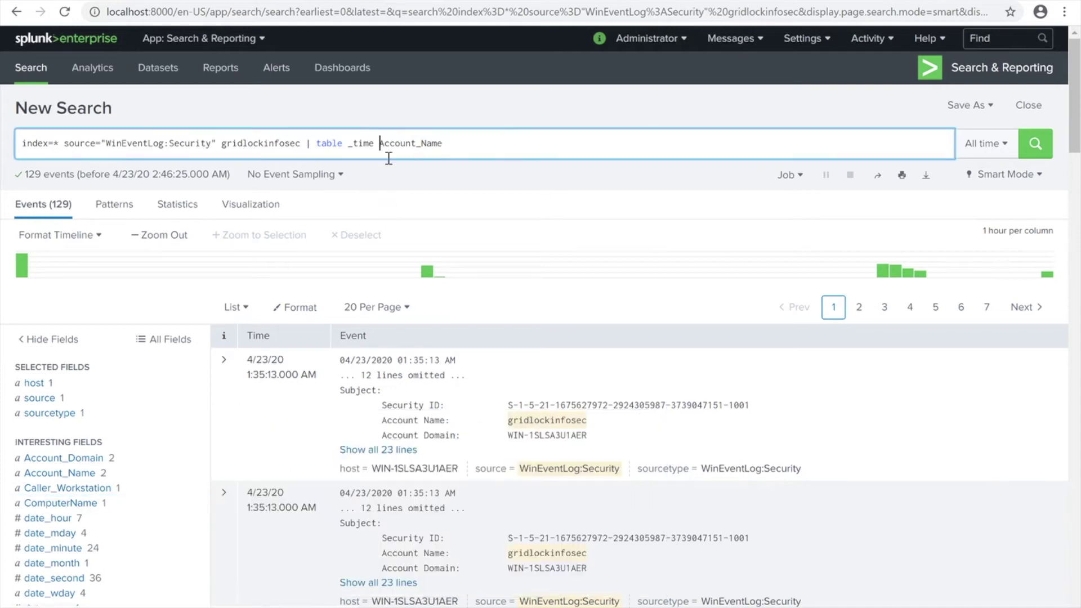
text(omputer)
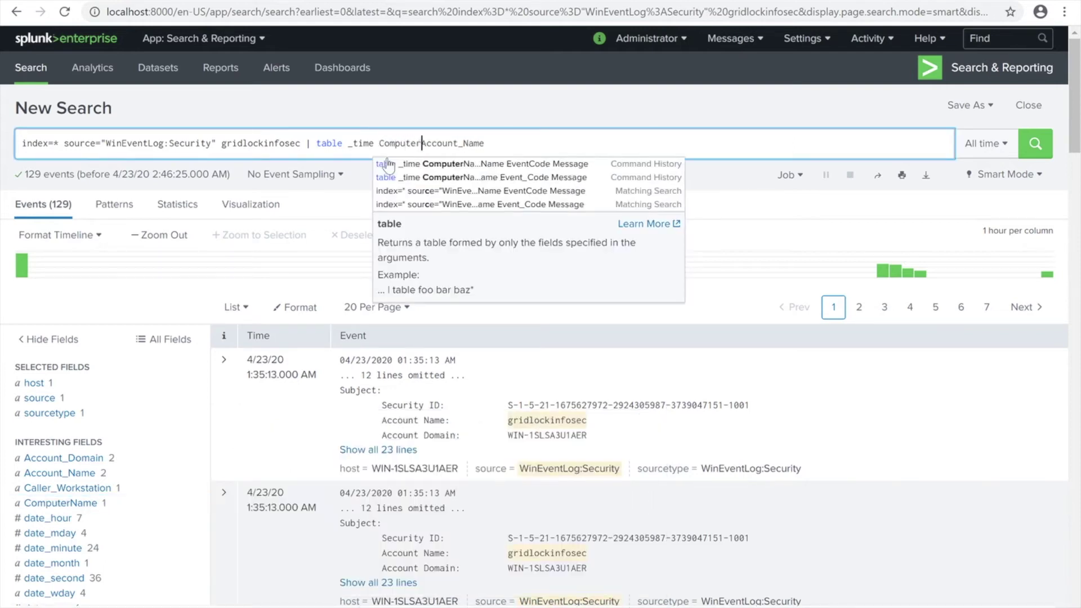
click(419, 164)
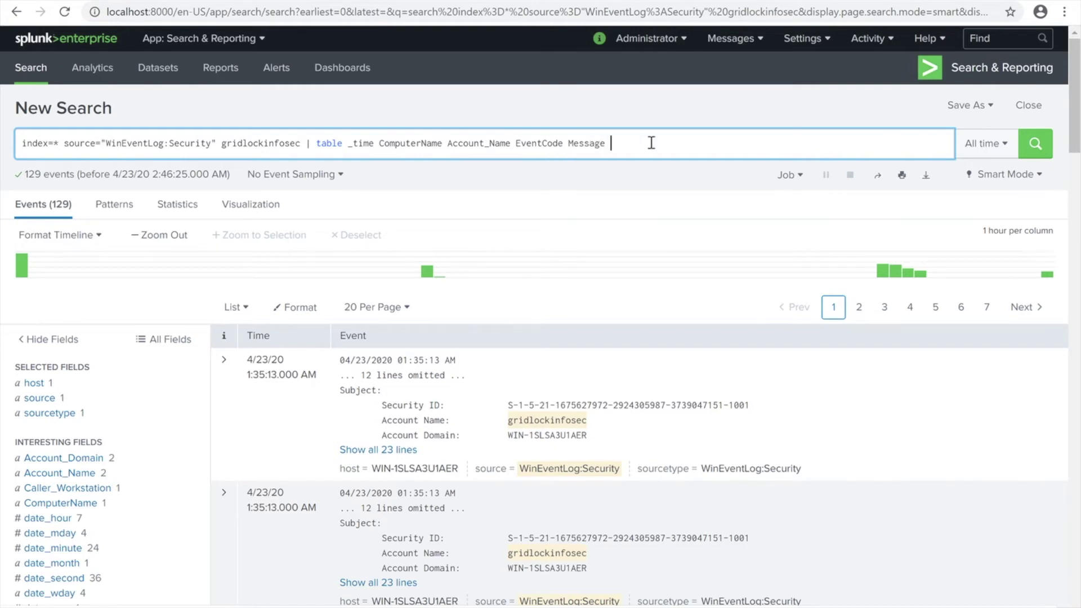
key(Return)
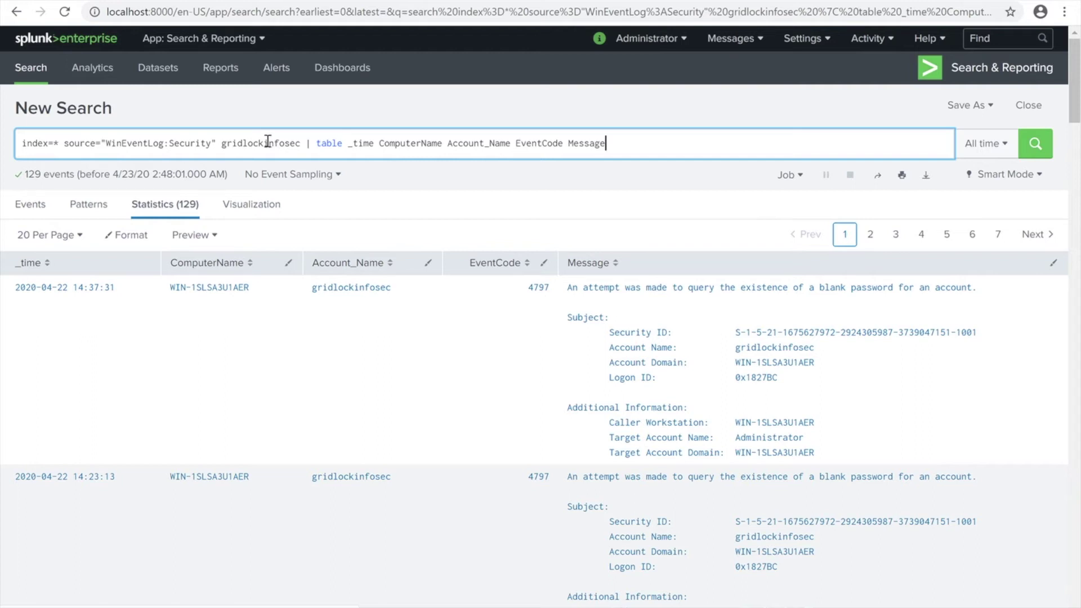
- Add and then remove an Account_Name= qualifier, leaving the search unchanged, and bring up Save As
click(221, 142)
text(Account_N)
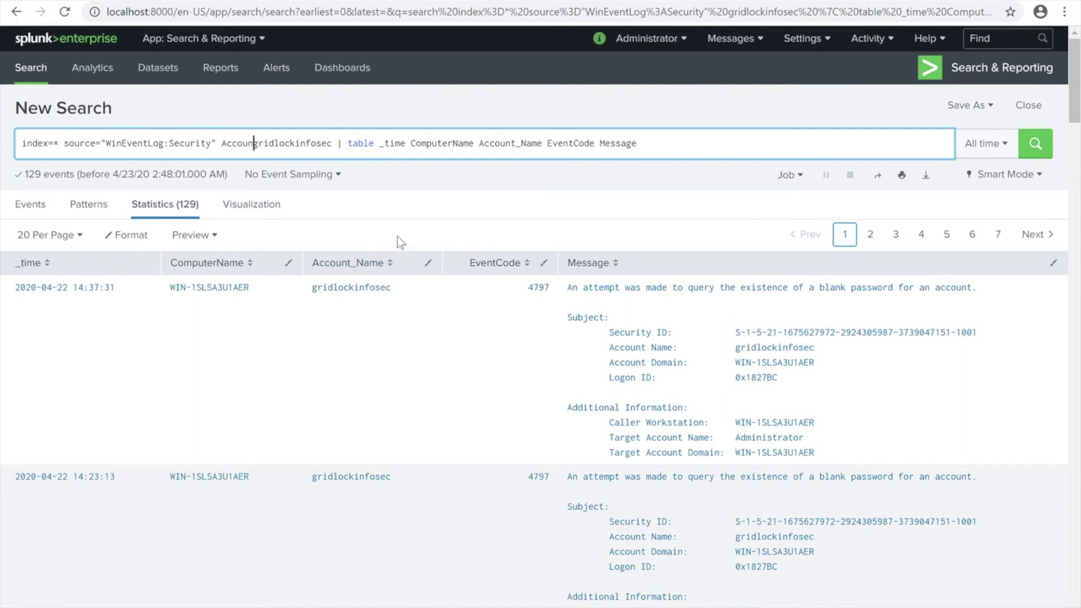
text(ame=)
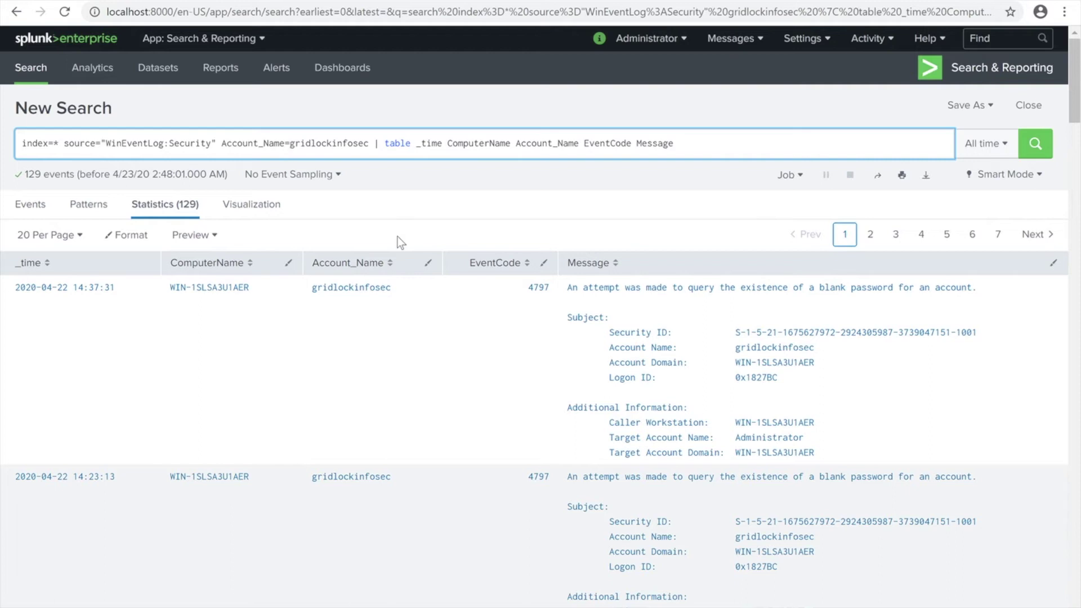
key(BackSpace)
key(BackSpace)
key(BackSpace)
key(BackSpace)
key(BackSpace)
key(BackSpace)
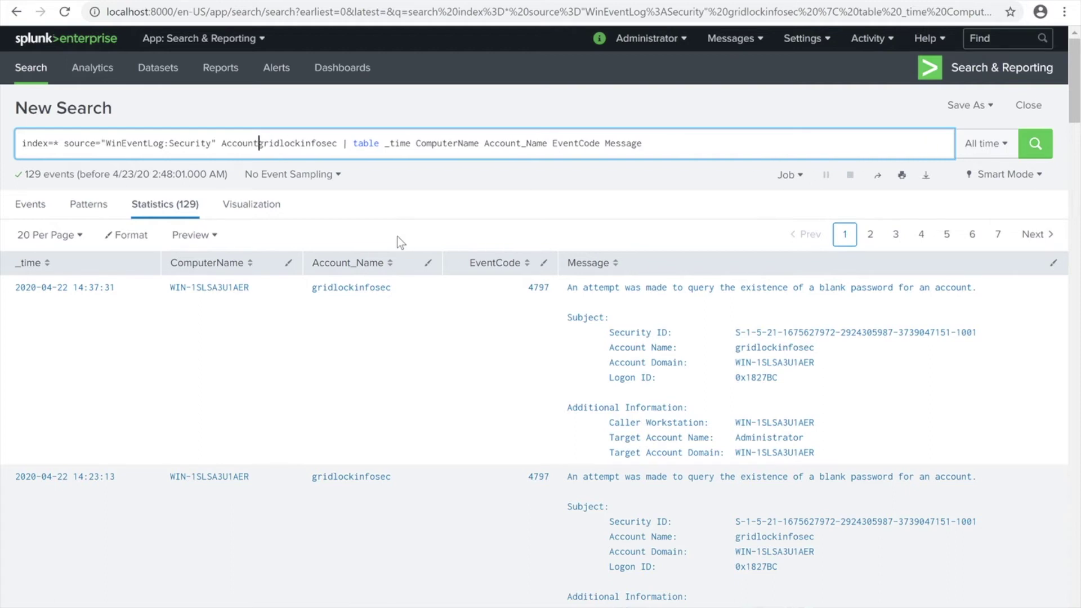
key(BackSpace)
key(BackSpace)
key(BackSpace)
key(BackSpace)
key(BackSpace)
key(BackSpace)
key(BackSpace)
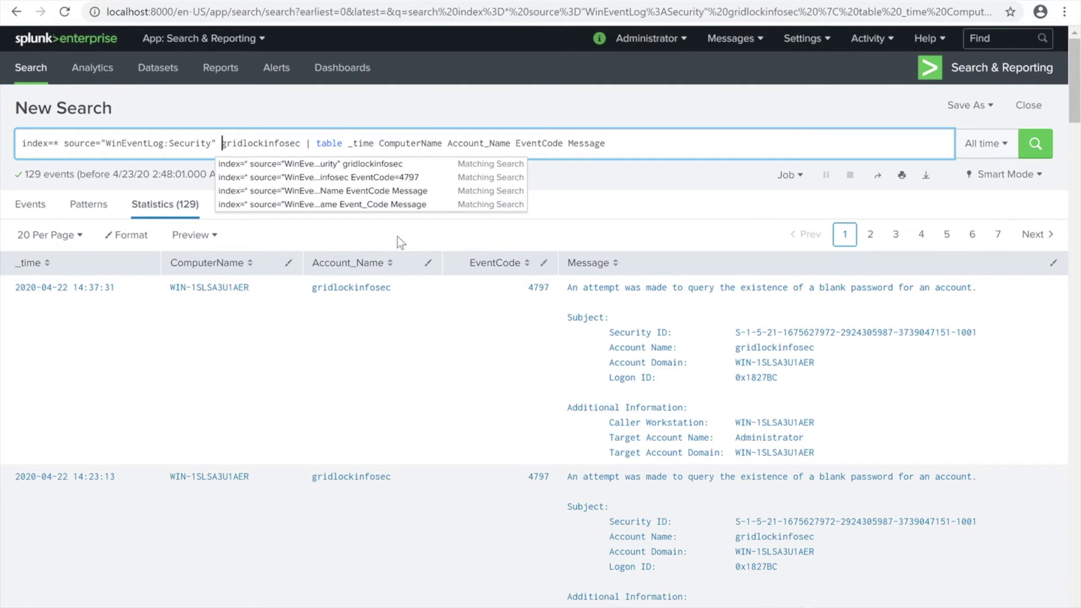
click(686, 147)
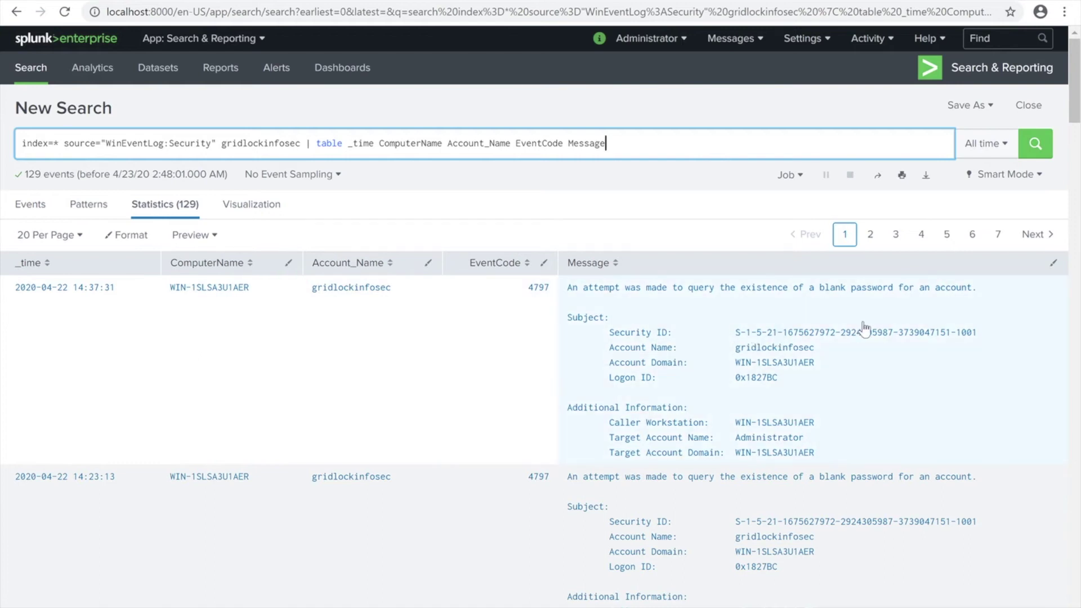
click(984, 113)
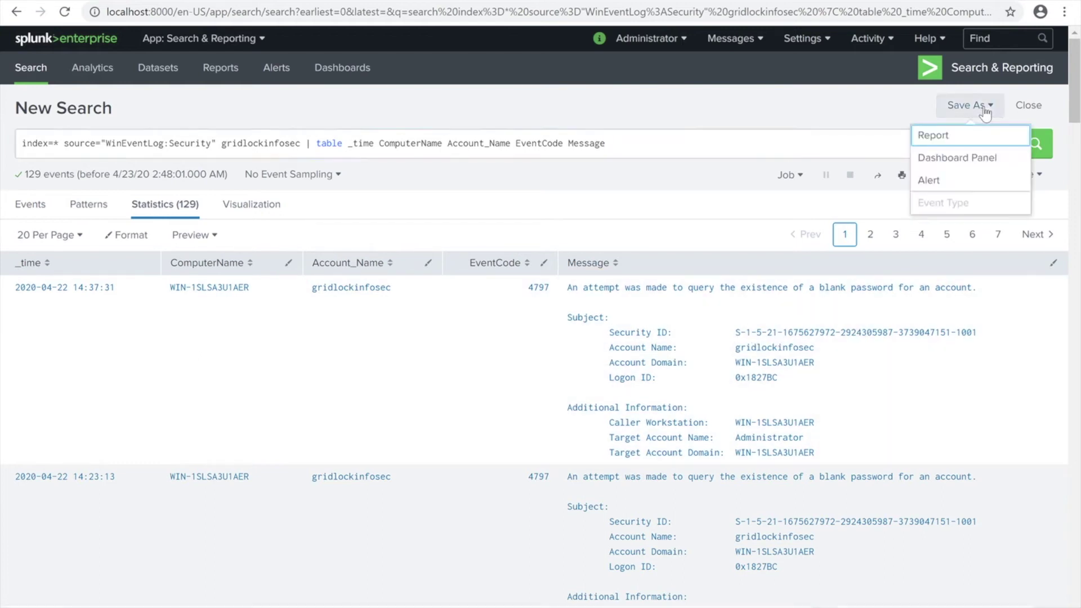
- Save the search as a panel on a new dashboard titled 'Winows Search', shared in the app
click(976, 158)
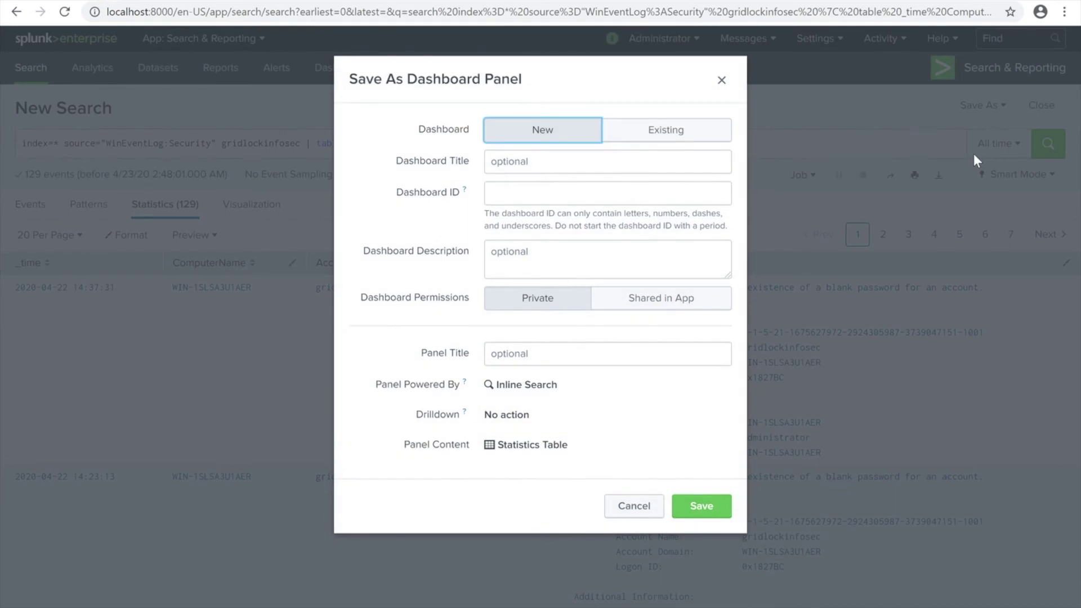
click(606, 152)
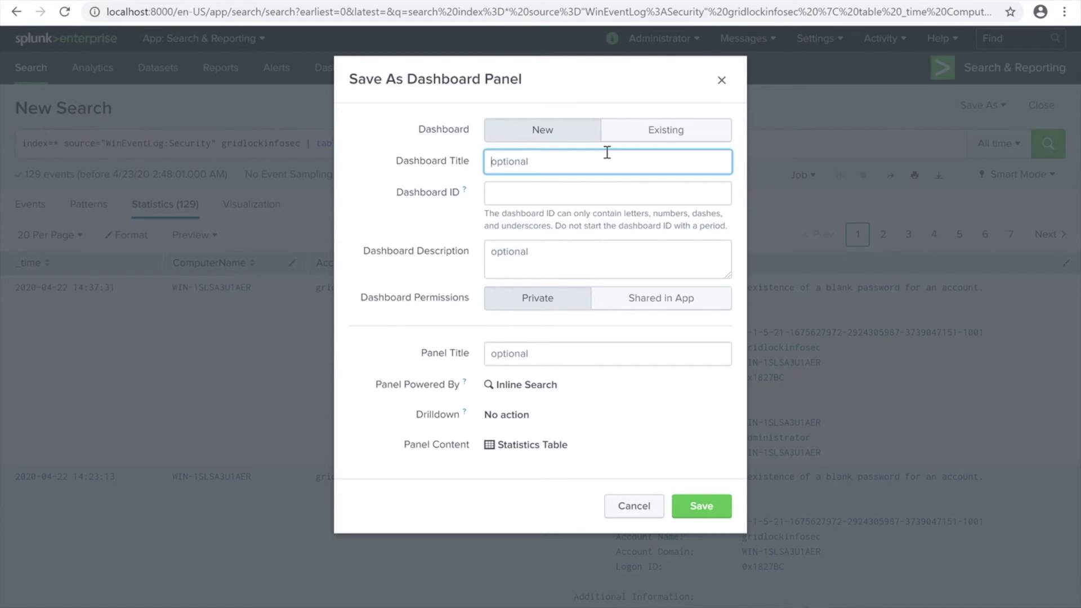
text(Winows Search)
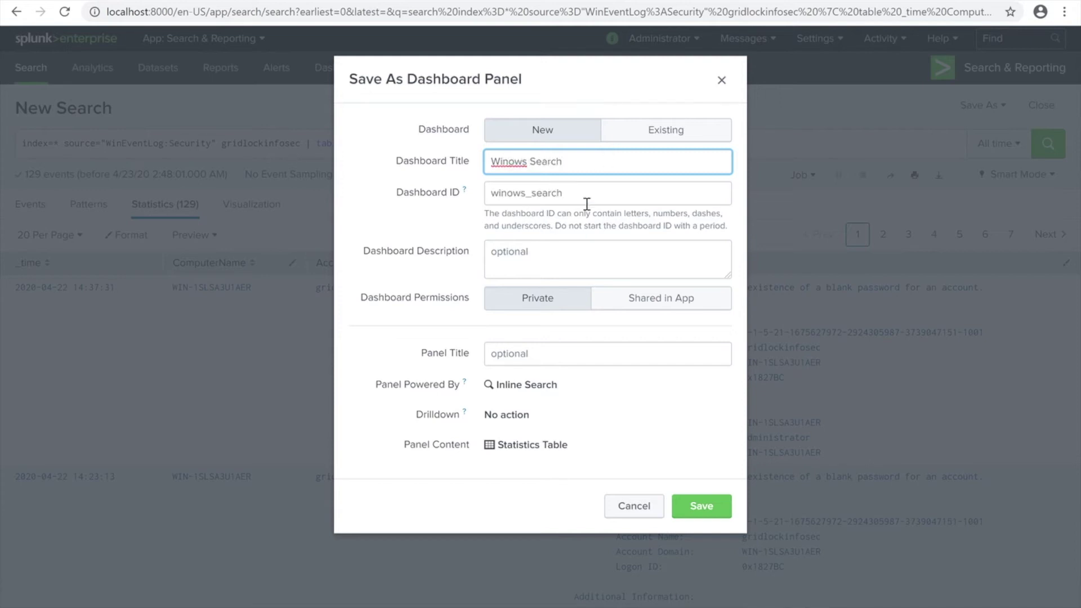
click(569, 265)
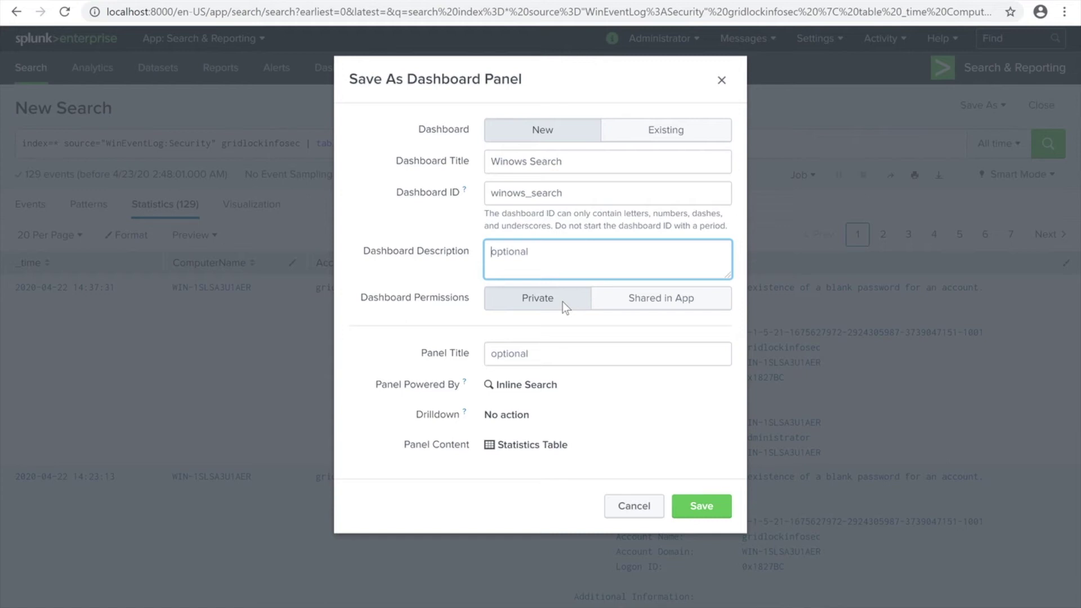
click(624, 299)
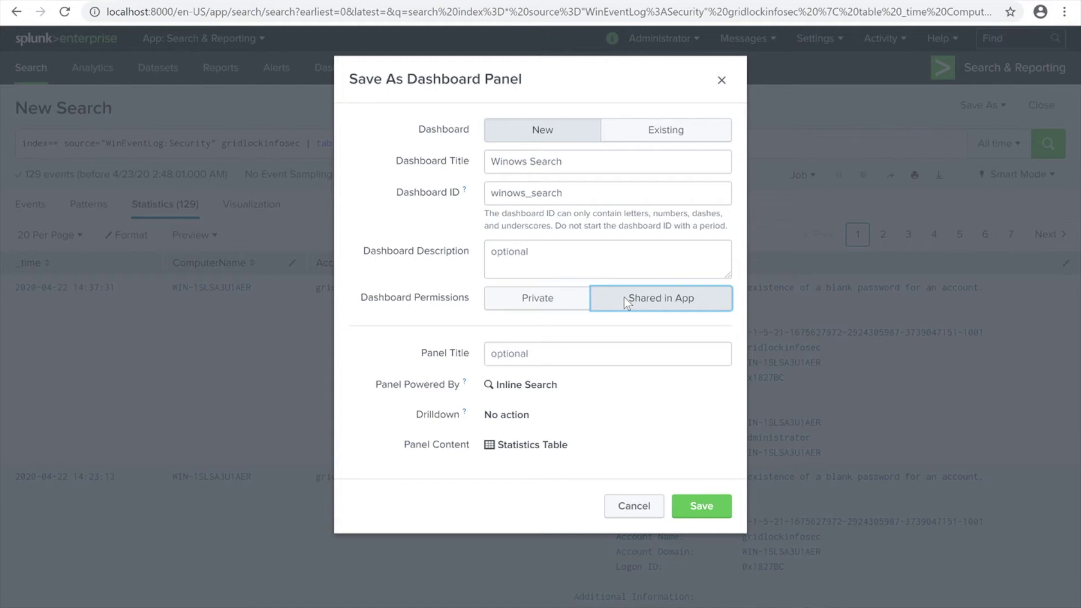
click(701, 519)
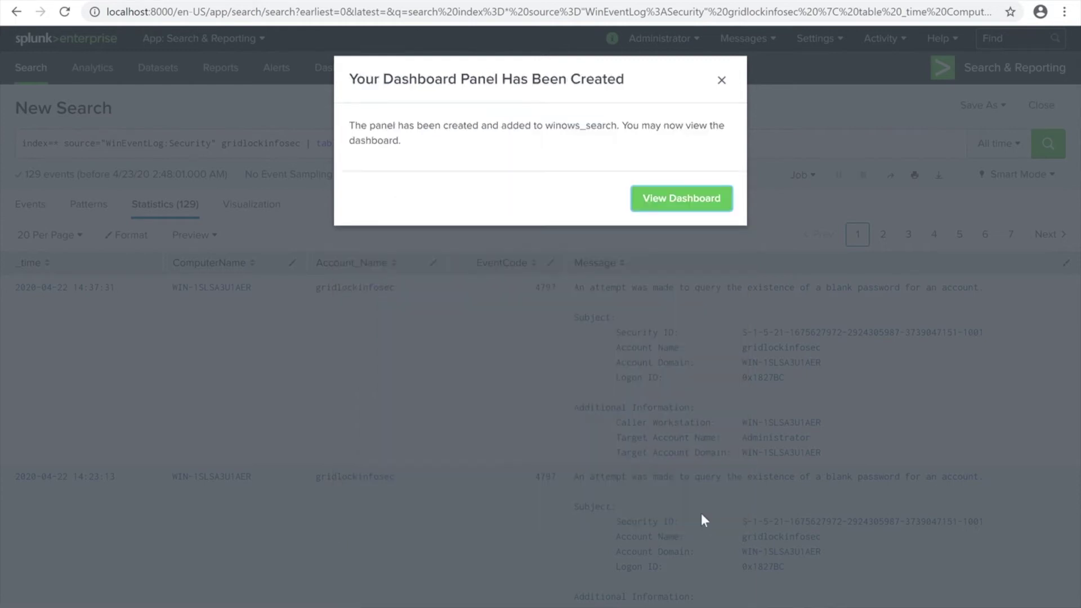
- Go to the newly created Winows Search dashboard from the confirmation dialog
click(683, 208)
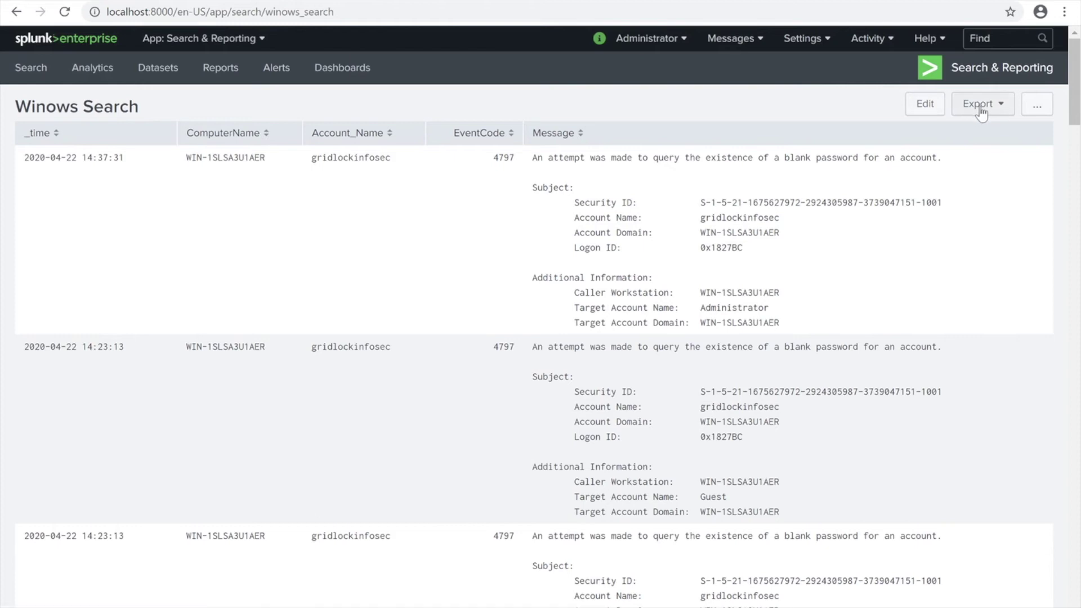
- In edit mode, add a Text input (field1), a Time input (Last 24 hours) and a Submit button
click(937, 110)
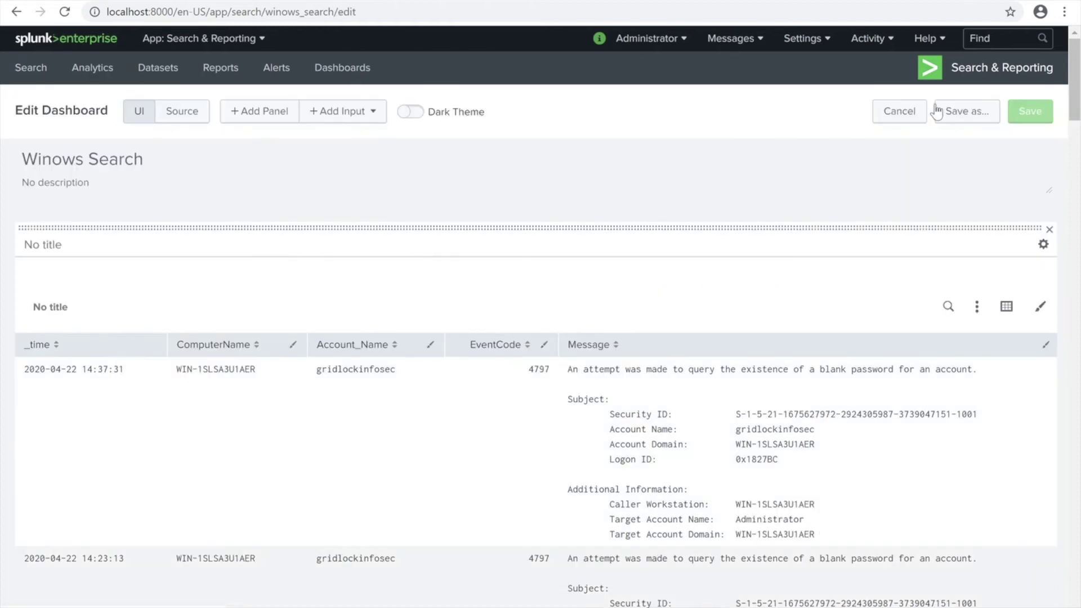
click(258, 118)
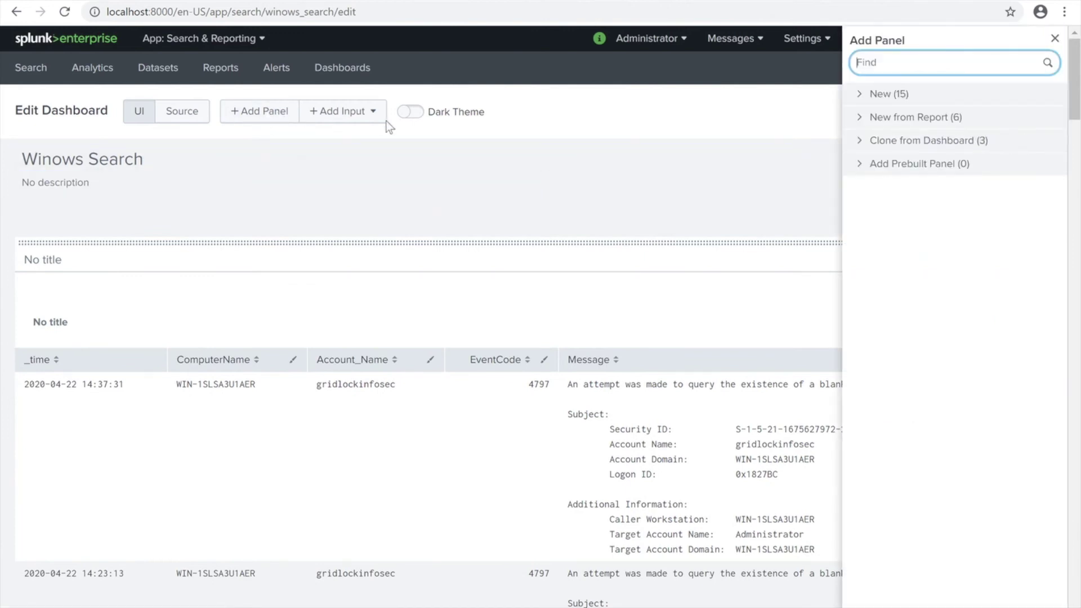
click(1048, 41)
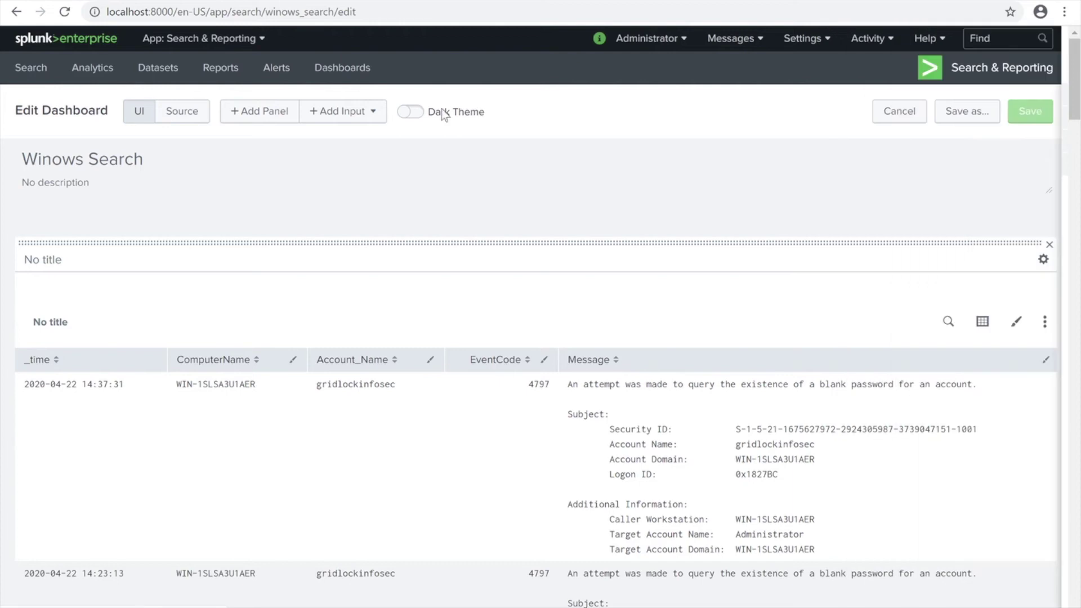
click(336, 115)
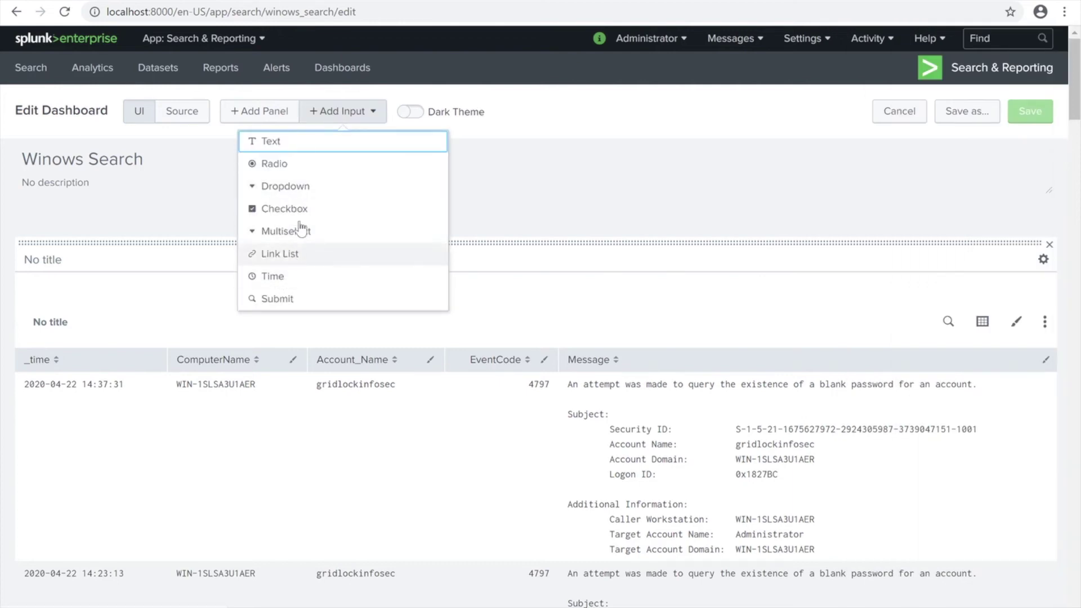
scroll(311, 260, down, 2)
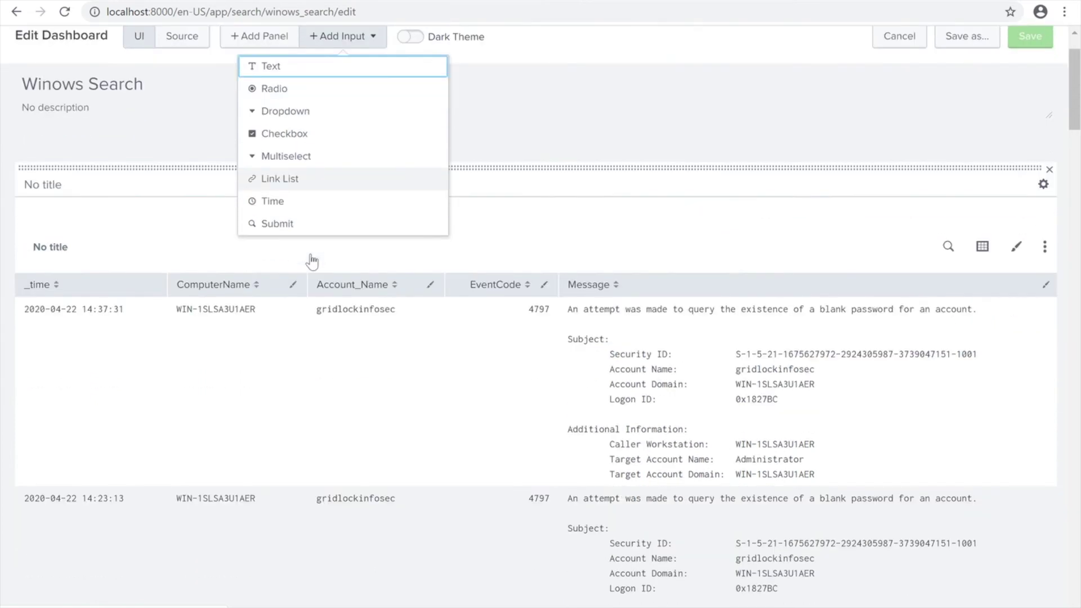
scroll(311, 254, up, 2)
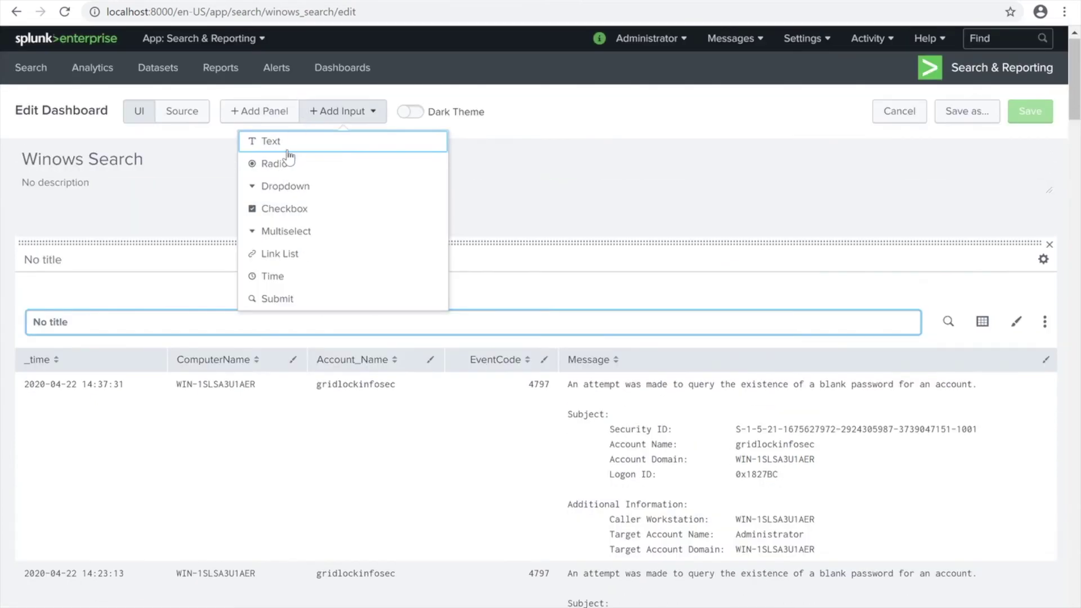
click(251, 148)
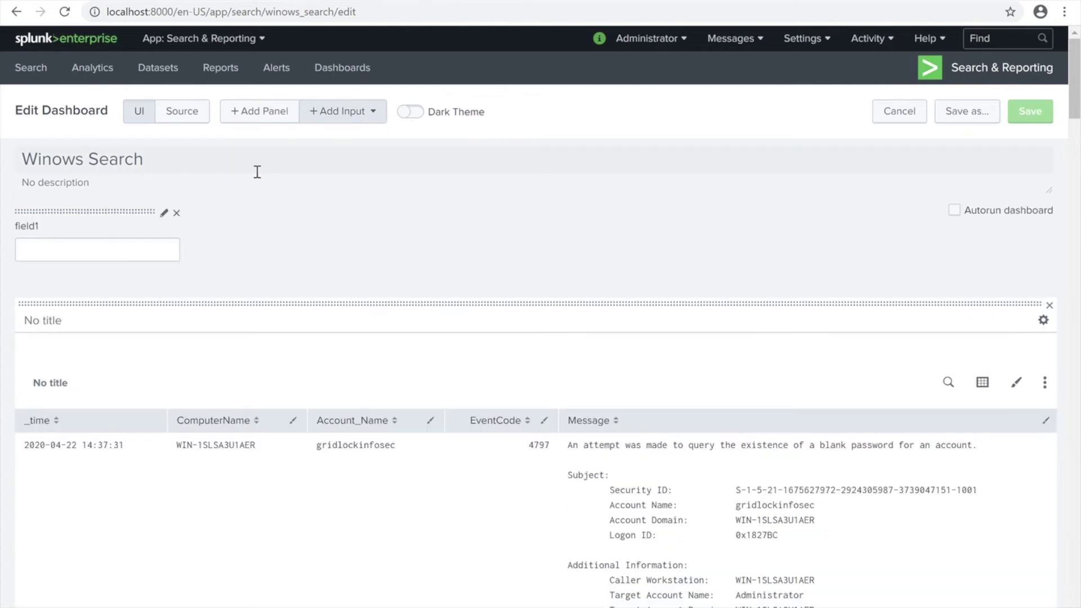
click(343, 112)
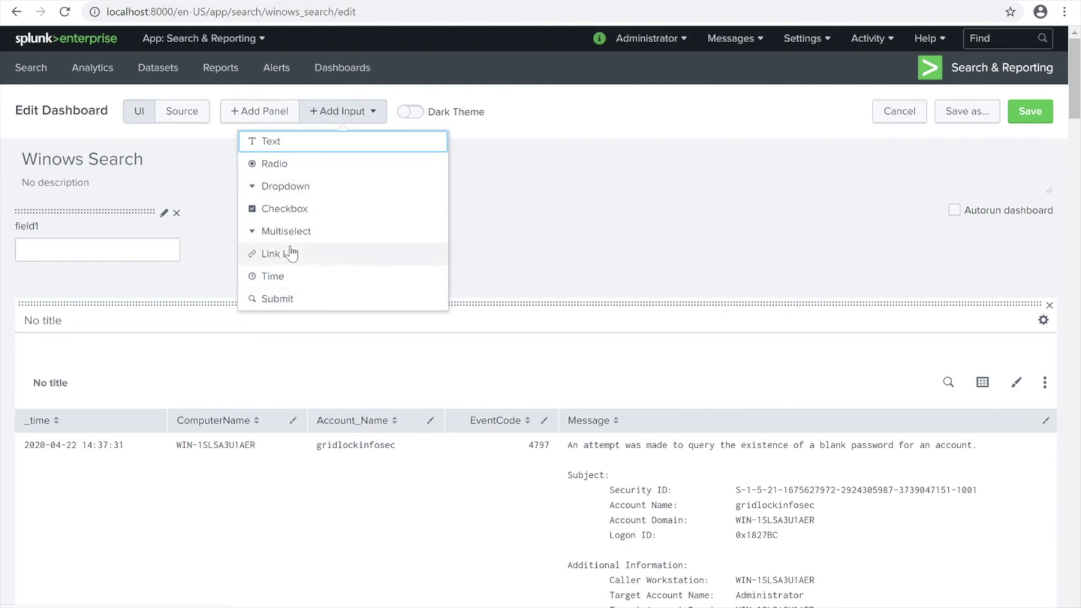
click(281, 278)
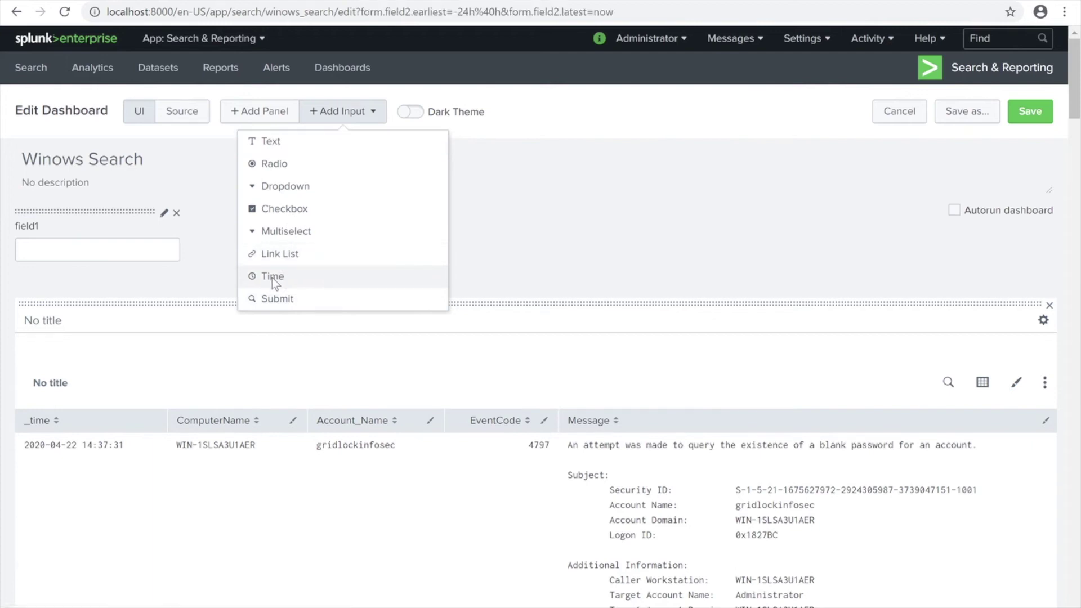
click(376, 116)
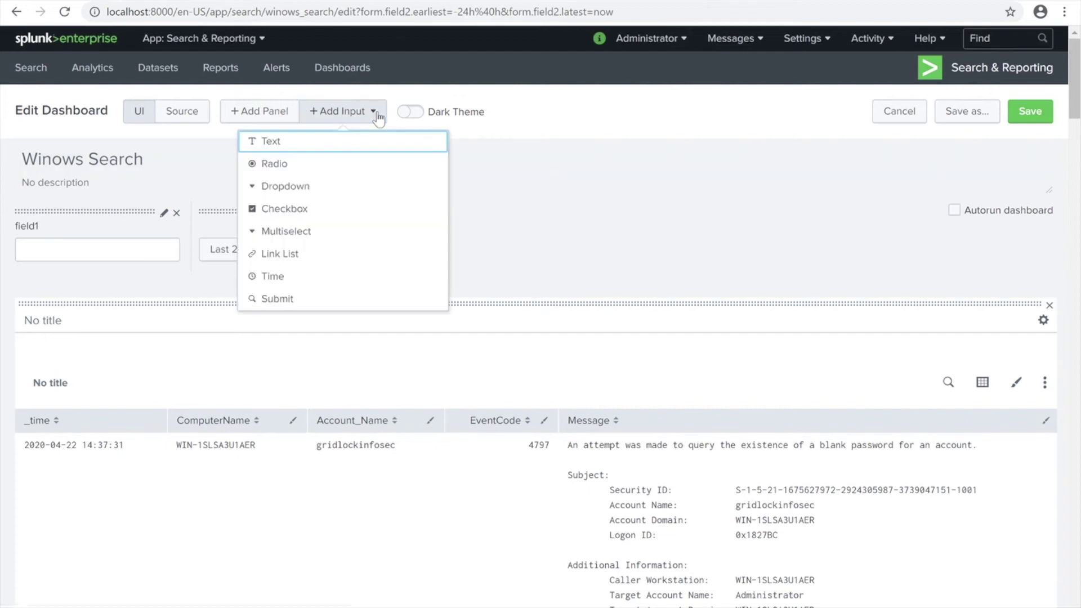
click(306, 300)
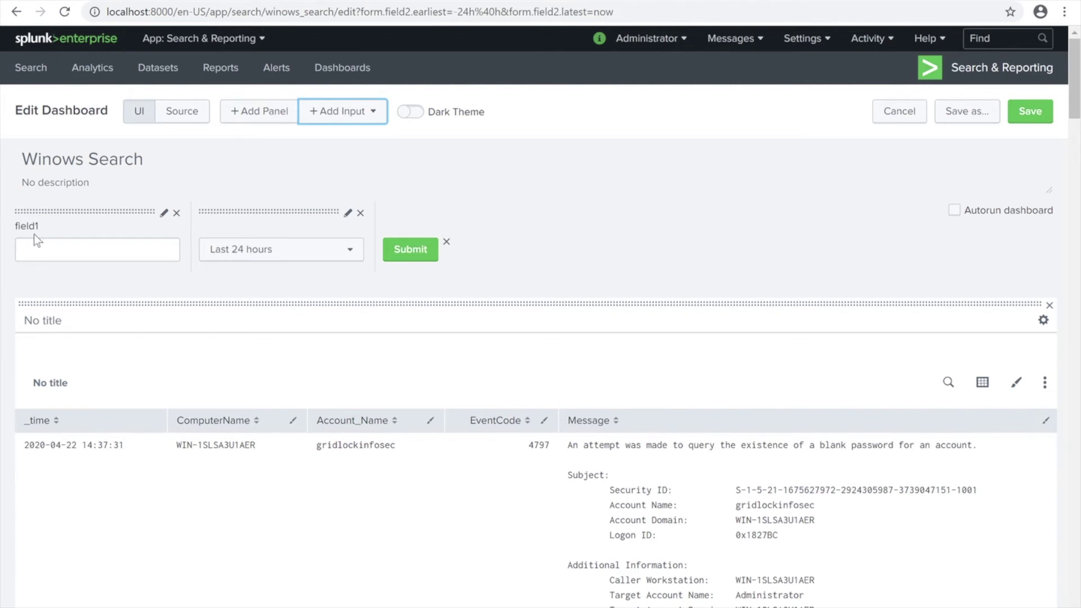
- Open the field1 text input's settings and select its token value, keeping it as field1
click(164, 214)
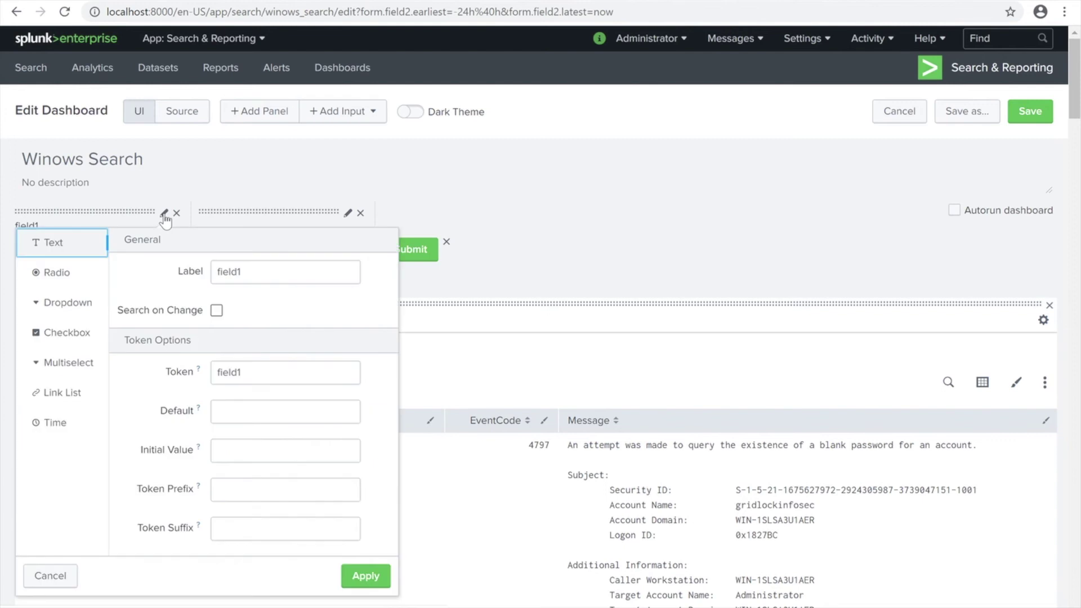
drag(245, 371, 205, 373)
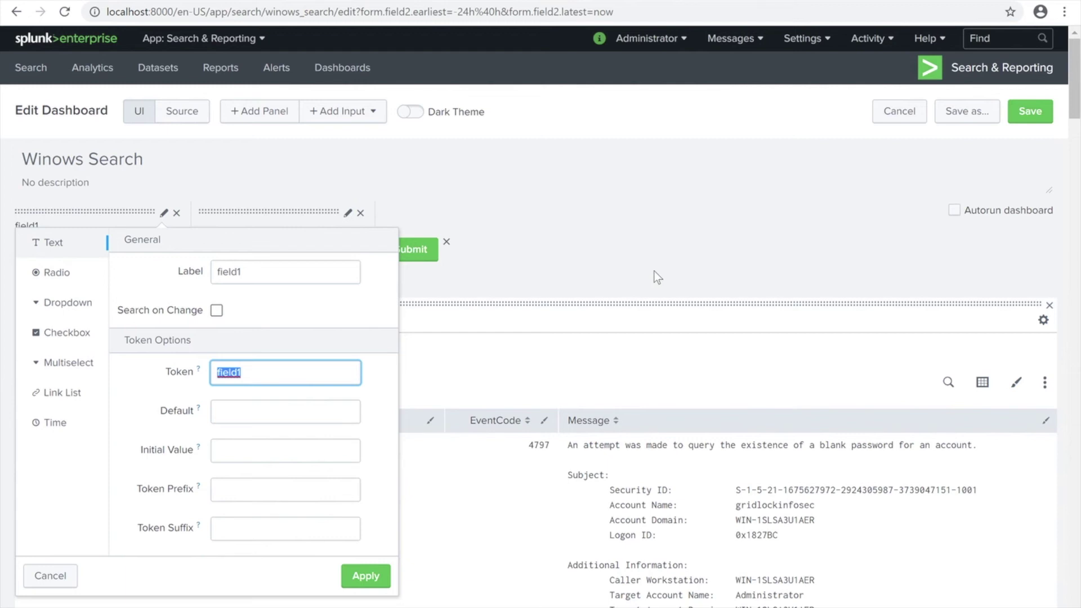
key(super)
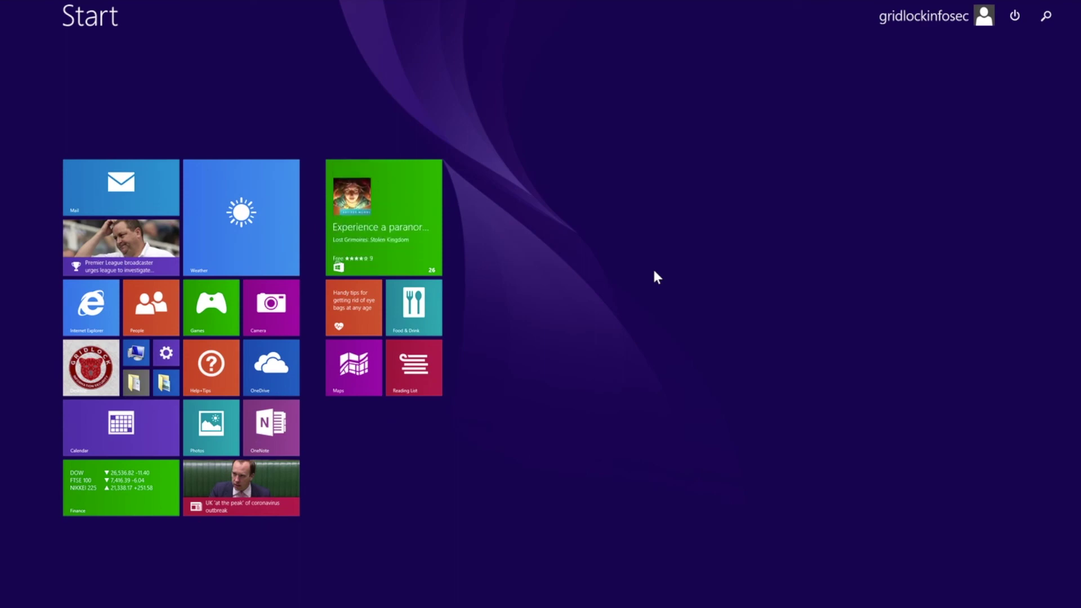
key(super)
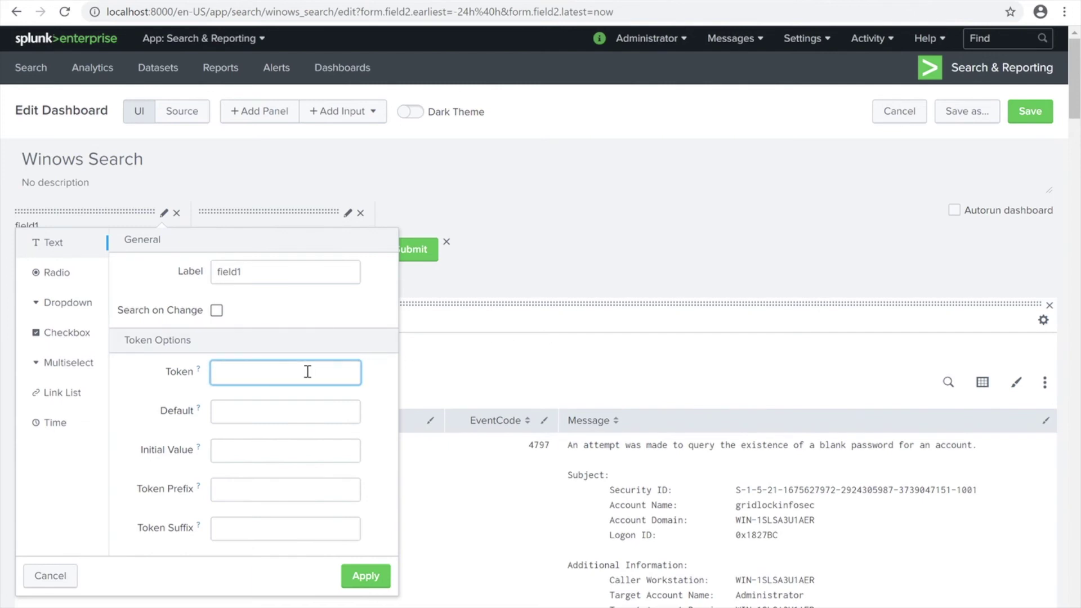
text(field1)
drag(302, 370, 212, 373)
- Close the field1 input settings and open the panel's Edit Search dialog
click(670, 282)
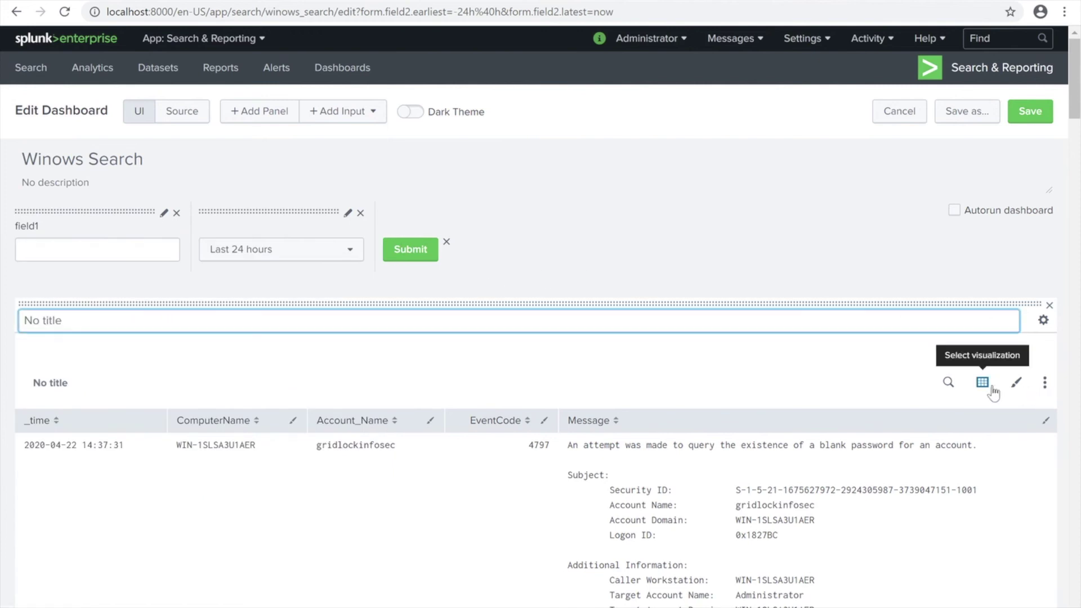
click(951, 388)
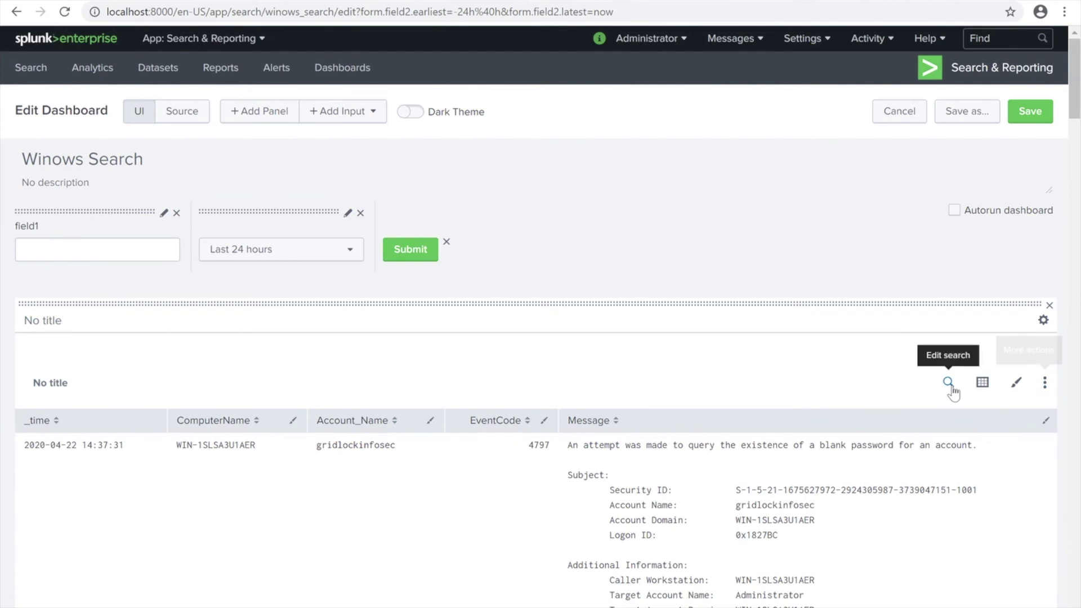
click(947, 383)
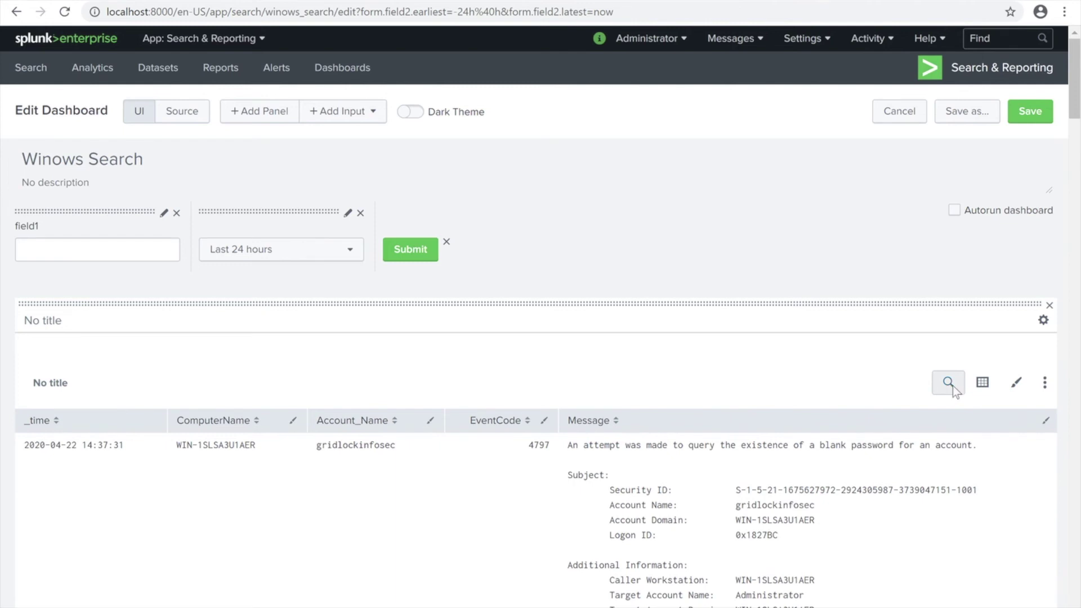
click(951, 384)
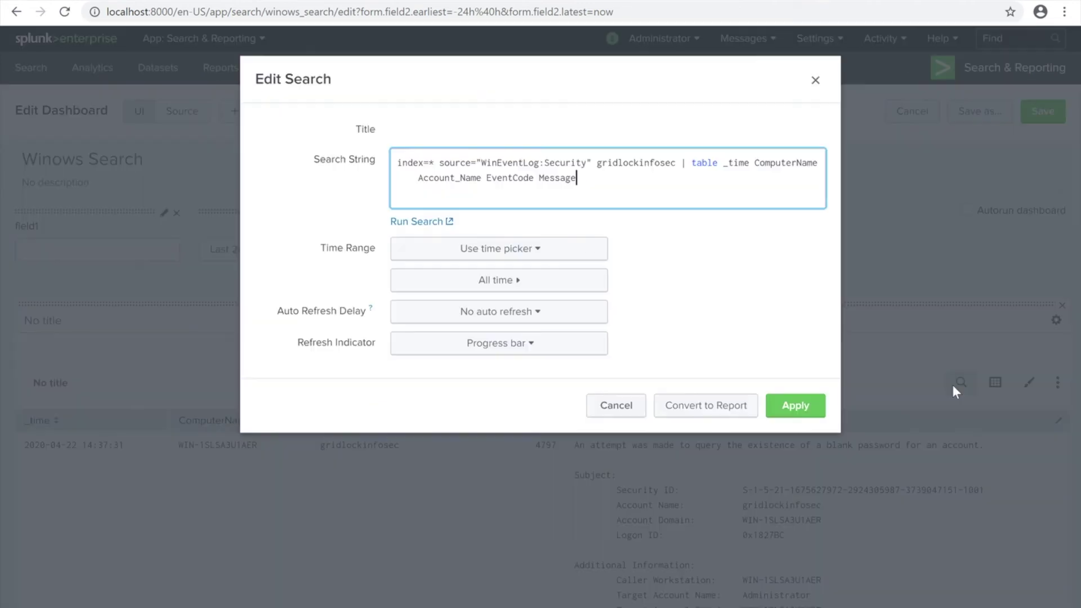
- Replace the hard-coded account-name term in the search string with the $field1$ token
double_click(656, 163)
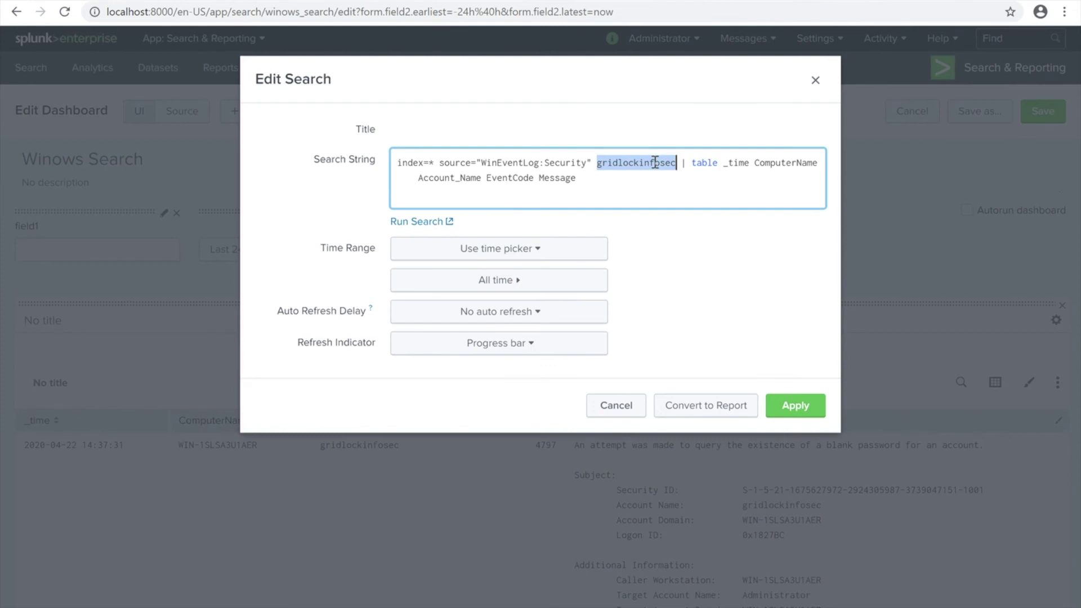
text($)
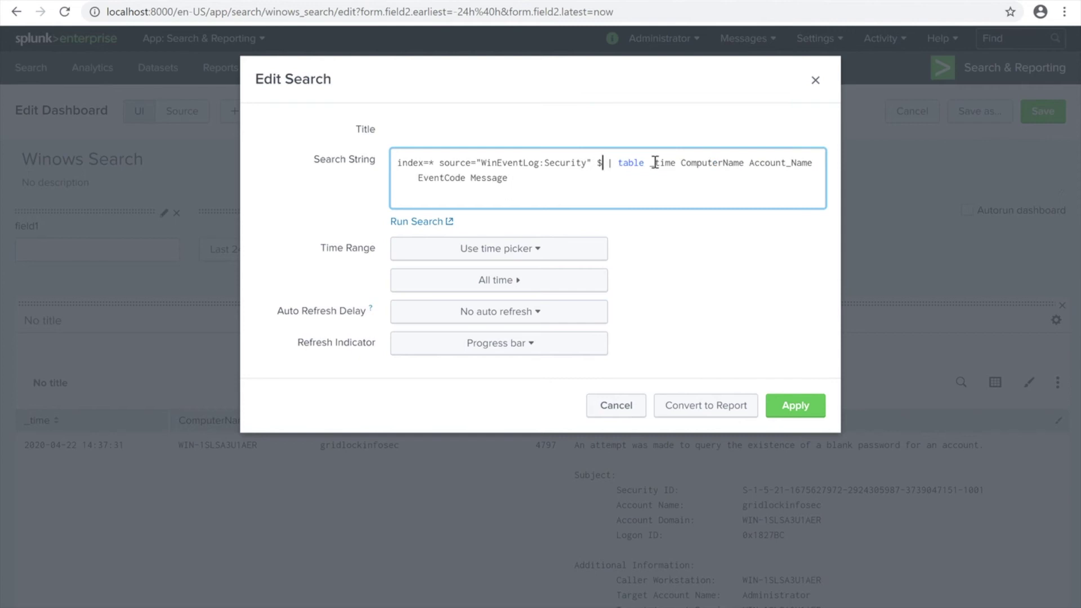
text(field1)
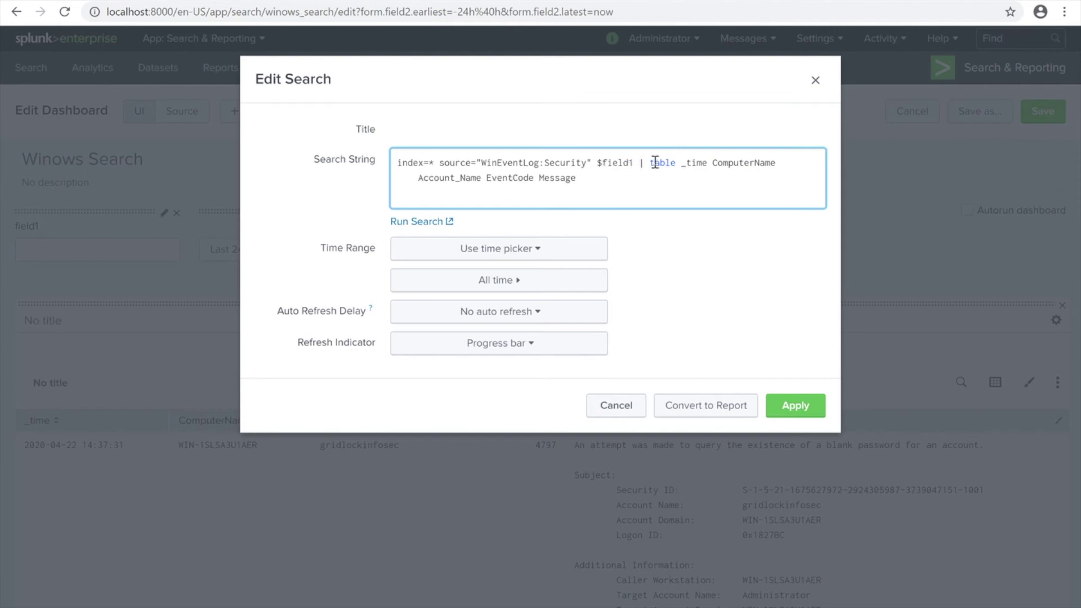
text($)
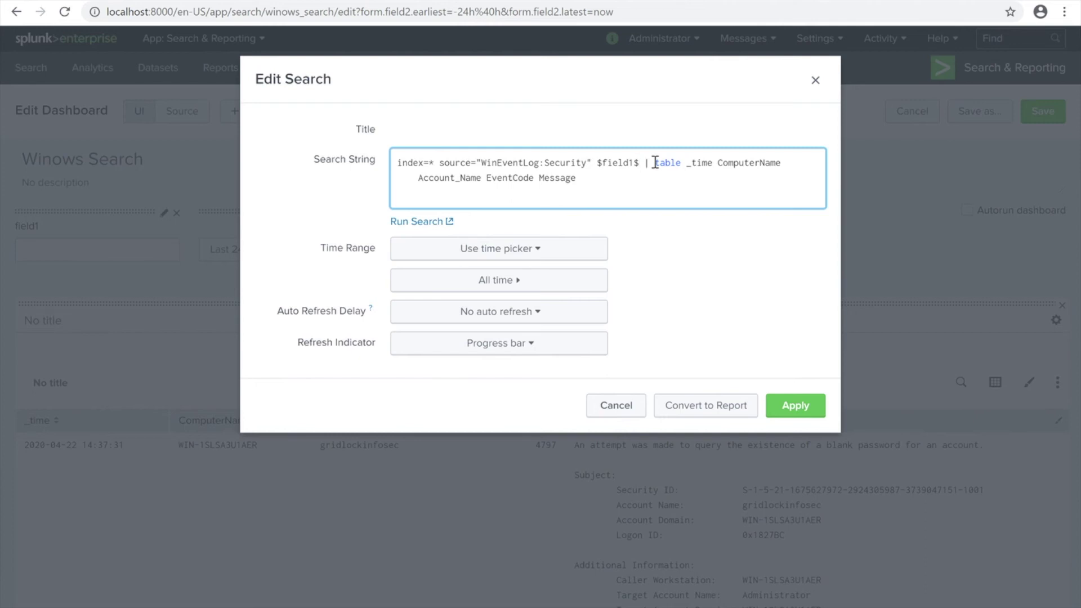
key(Left)
key(Left)
key(Left)
key(Left)
key(Left)
key(Left)
key(Left)
key(Left)
key(Right)
key(Right)
key(Right)
key(Right)
key(Right)
key(Right)
key(Right)
key(Right)
key(Left)
key(Left)
key(Left)
key(Left)
key(Left)
key(Left)
key(Left)
key(Right)
key(Right)
key(Right)
key(Right)
key(Right)
key(Right)
key(Right)
key(Left)
key(Left)
key(Left)
key(Left)
key(Left)
key(Left)
key(Left)
key(Left)
key(Right)
key(Right)
key(Right)
key(Right)
key(Right)
key(Left)
key(Left)
key(Left)
key(Left)
key(Left)
key(Right)
key(Right)
key(Right)
key(Right)
key(Right)
key(Right)
key(Right)
key(Right)
click(743, 165)
- Keep the panel's time range on 'Use time picker' after briefly trying Tokens, and apply the edited search
click(551, 257)
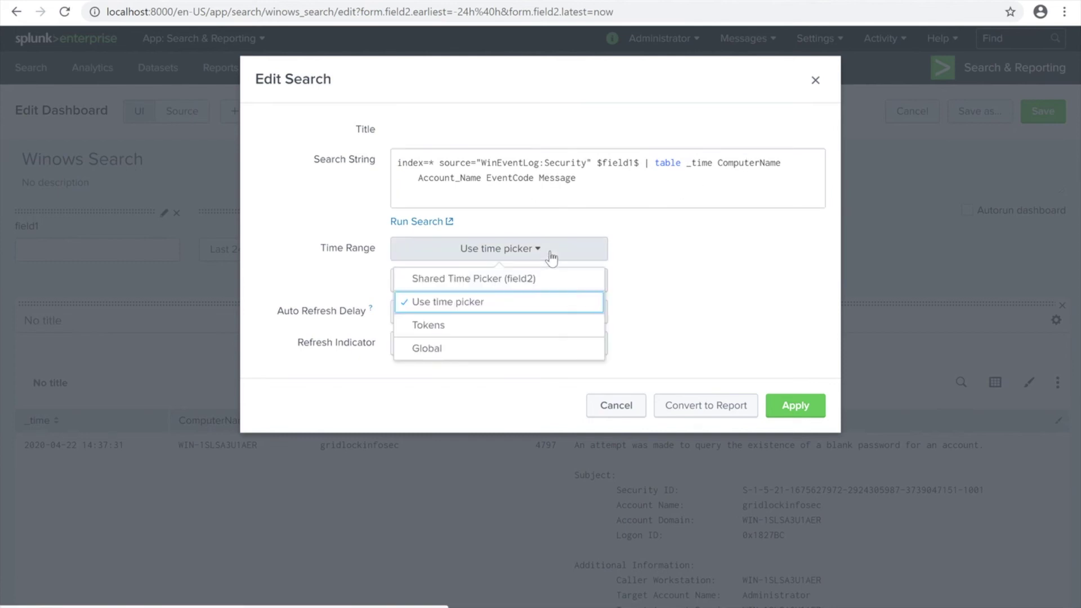
click(472, 327)
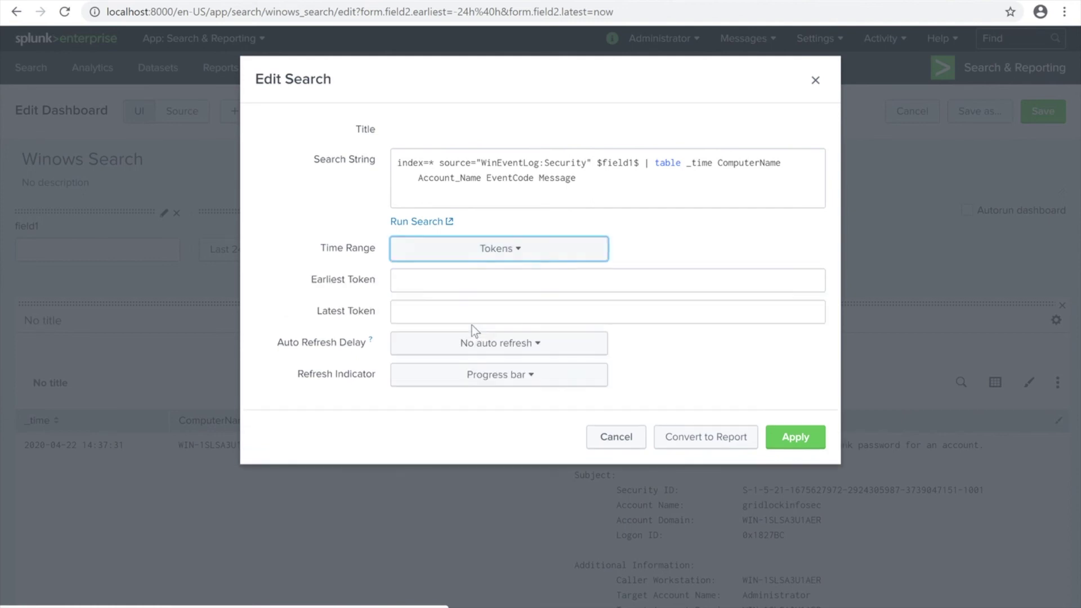
click(519, 256)
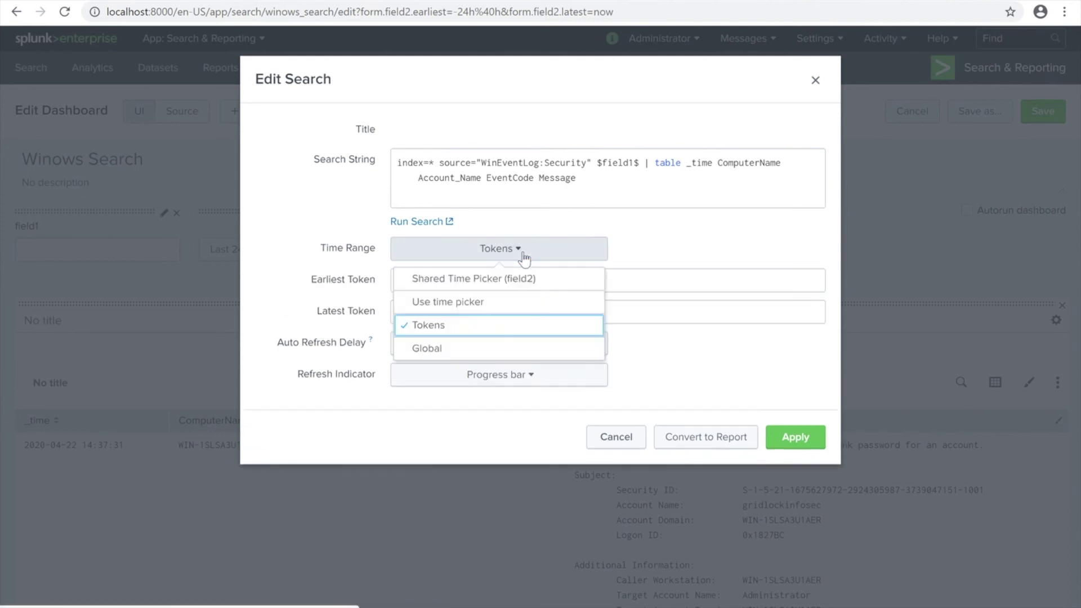
click(470, 300)
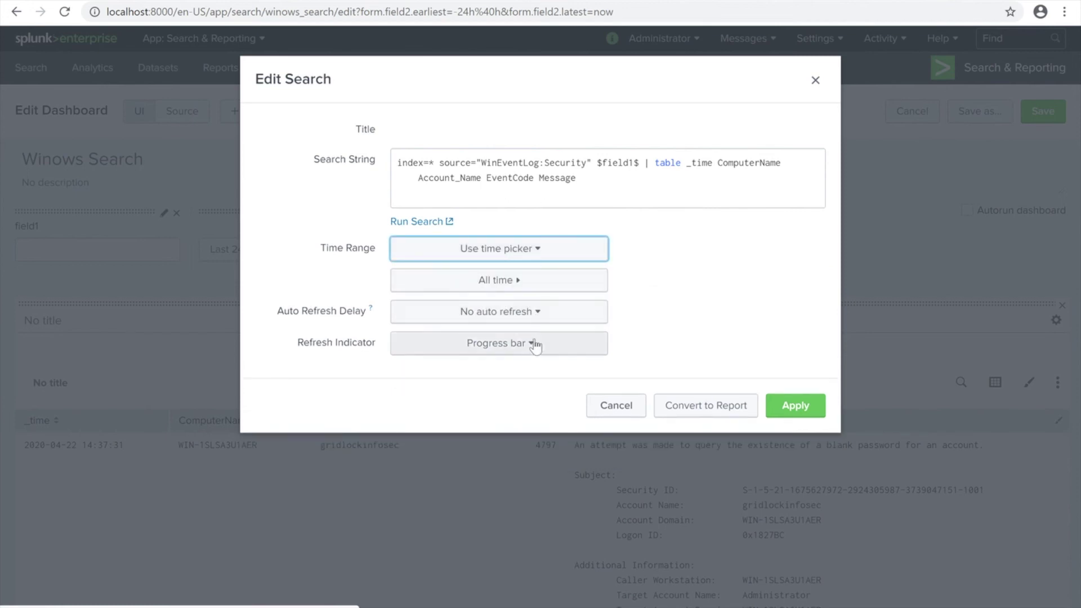
click(542, 250)
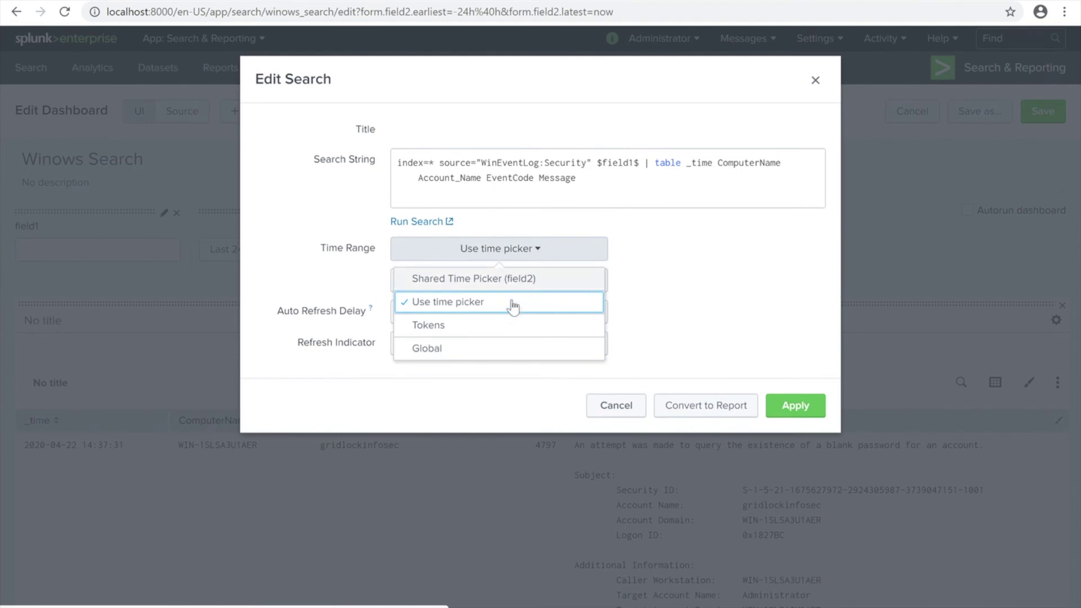
click(682, 285)
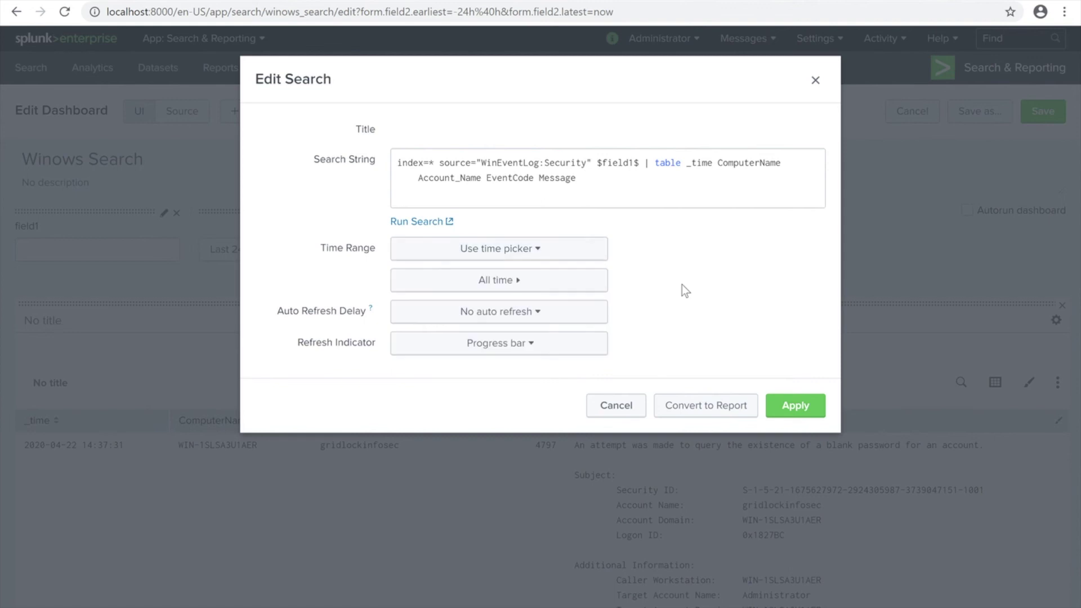
click(790, 411)
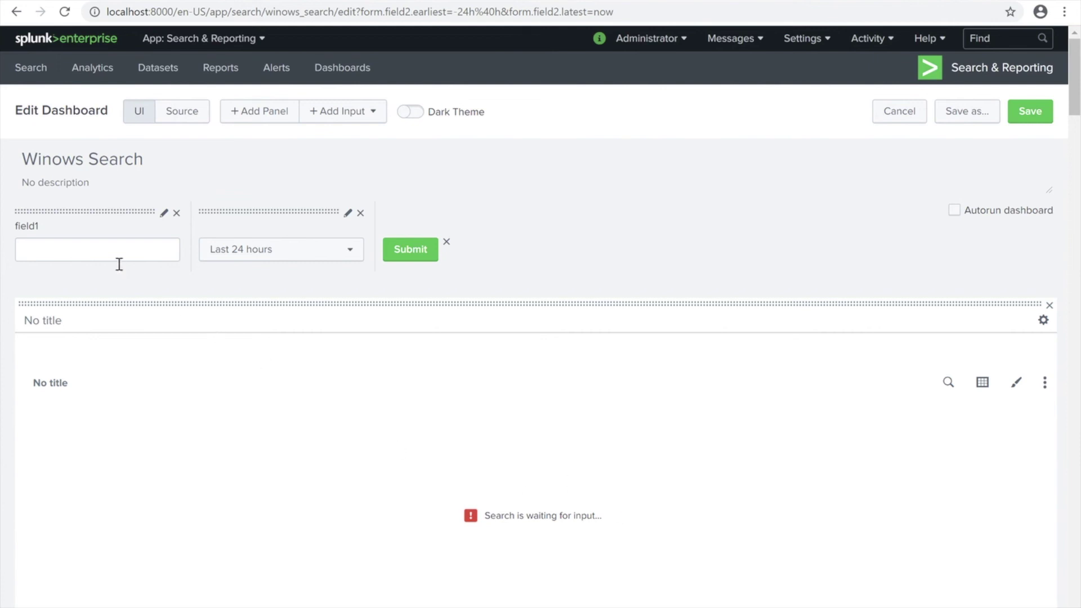
- Change the time input's default range from Last 24 hours to the All time preset and apply it
click(109, 246)
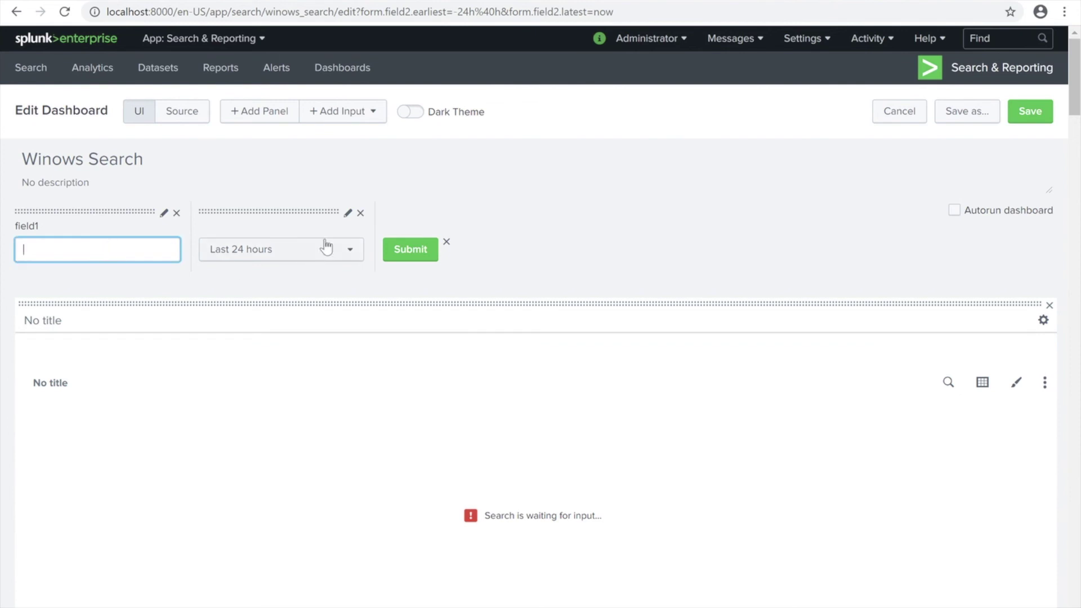
click(347, 215)
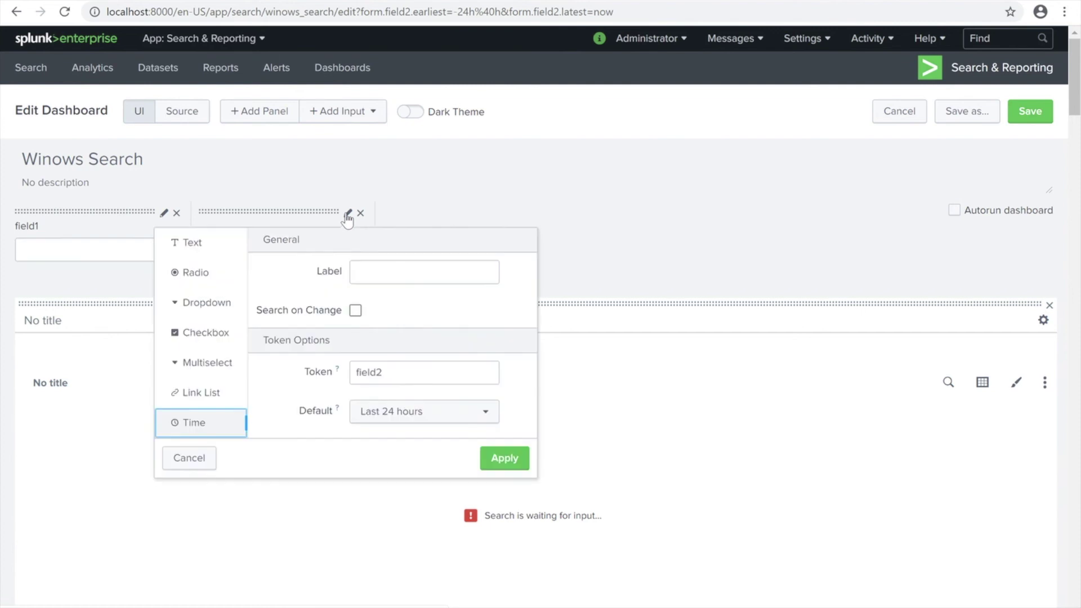
click(405, 418)
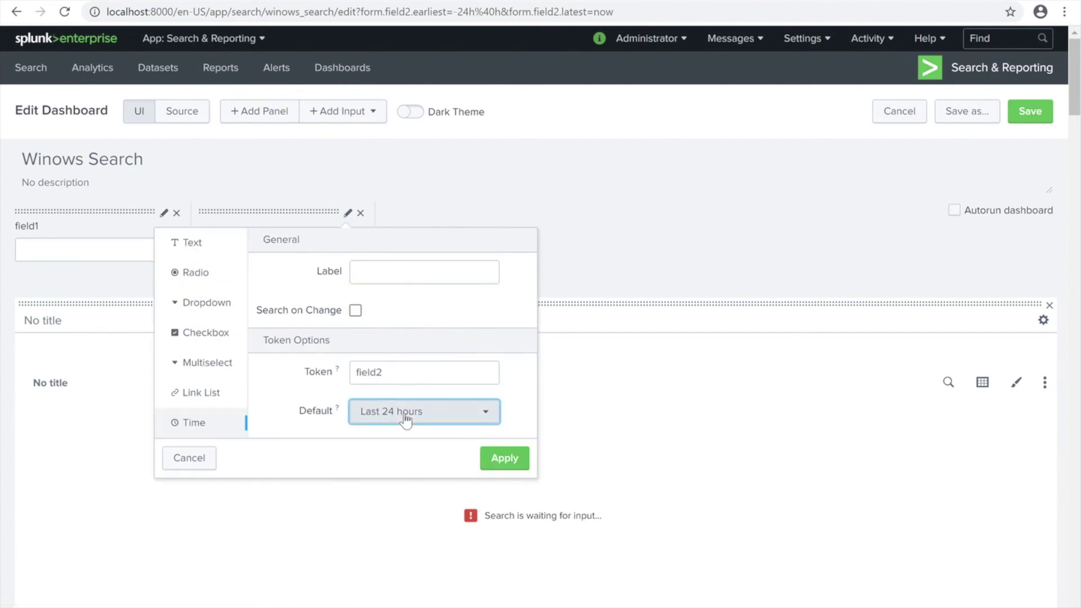
click(457, 421)
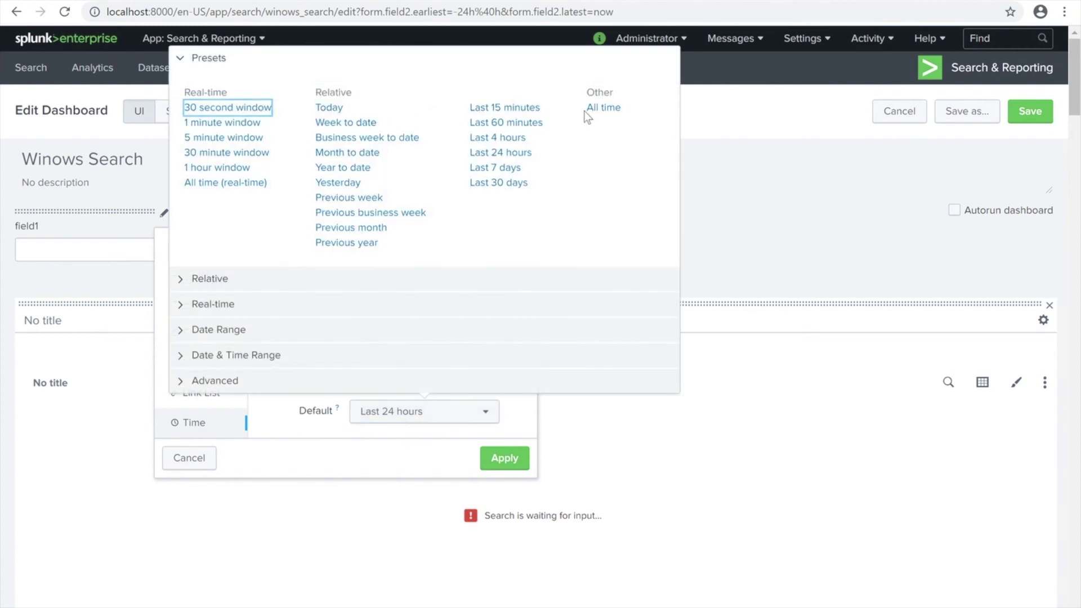
click(602, 109)
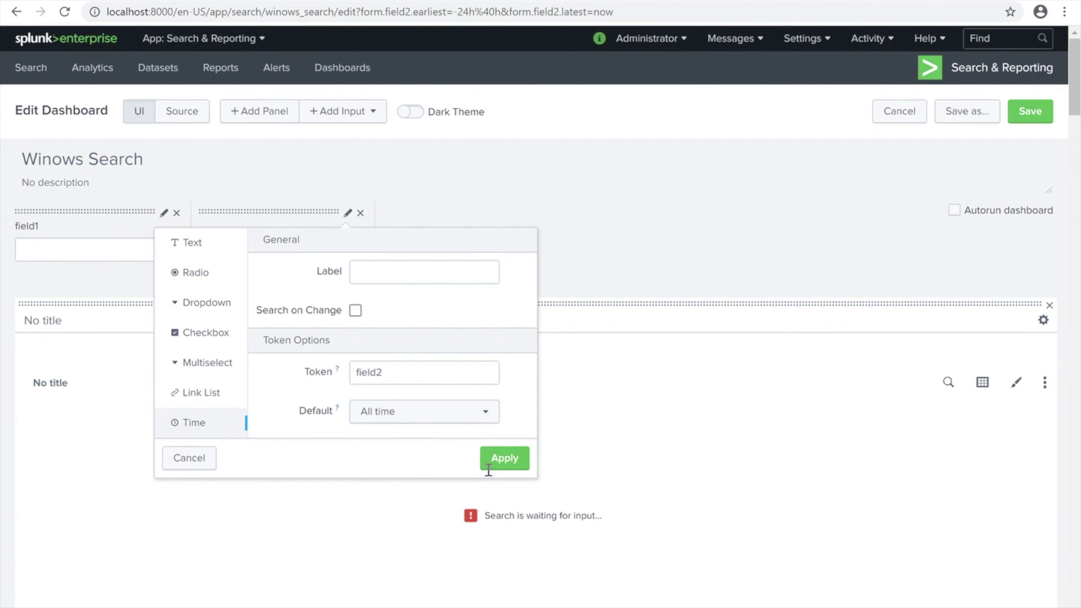
click(505, 459)
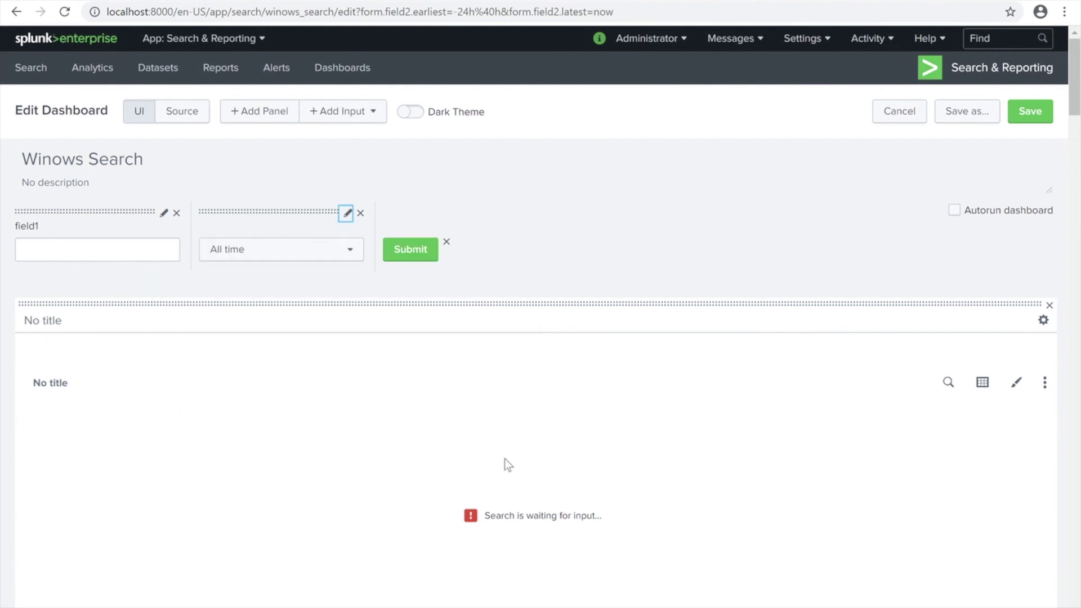
scroll(660, 240, down, 3)
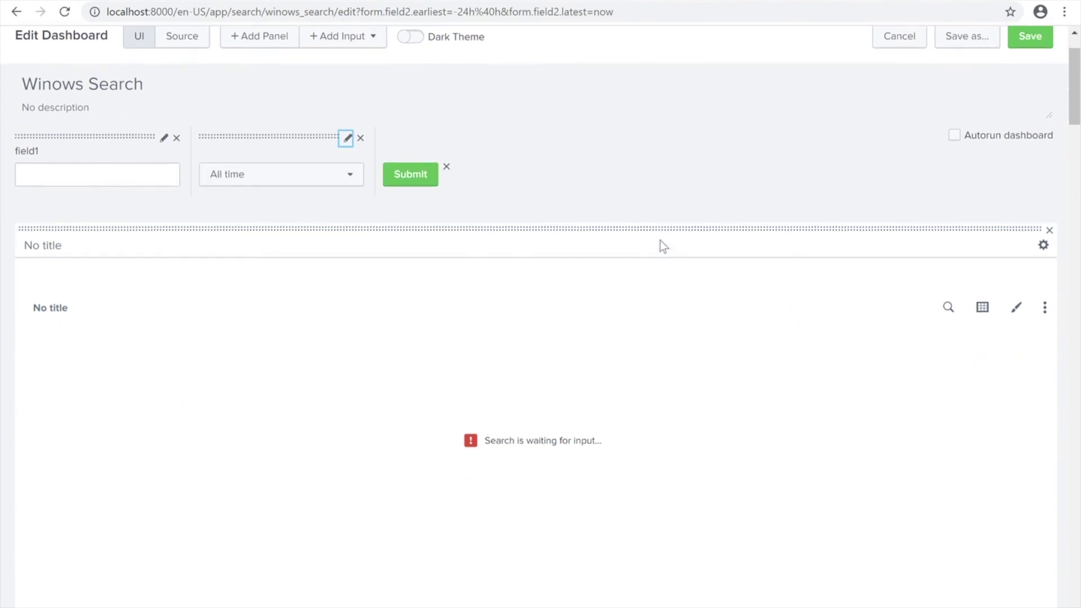
- Enter the account name in field1 and submit over All time to list its 4797 security events
scroll(660, 239, up, 3)
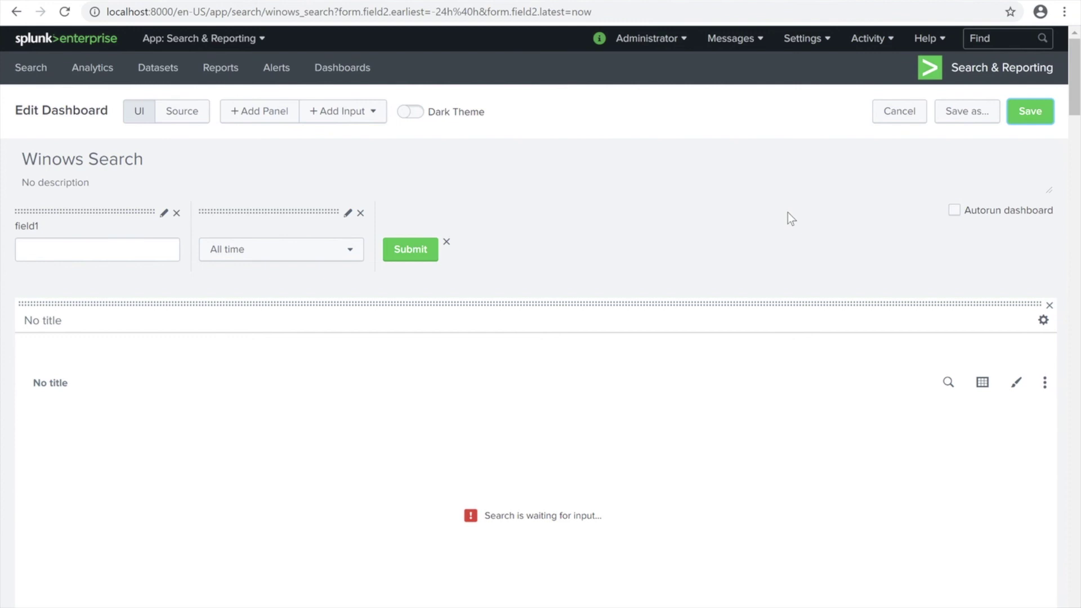
click(93, 157)
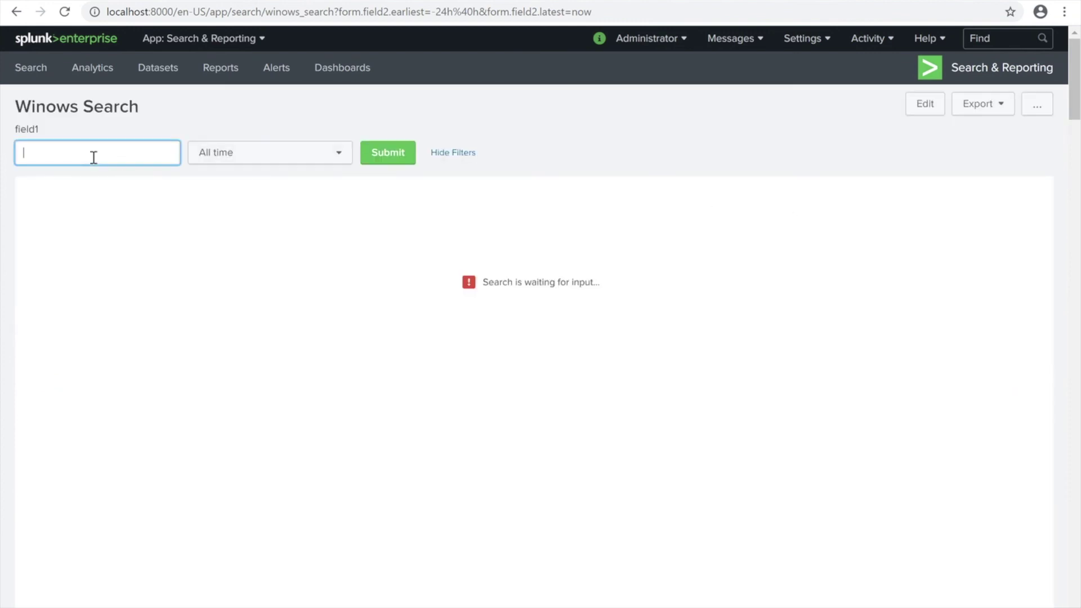
text(gridlockinfosec)
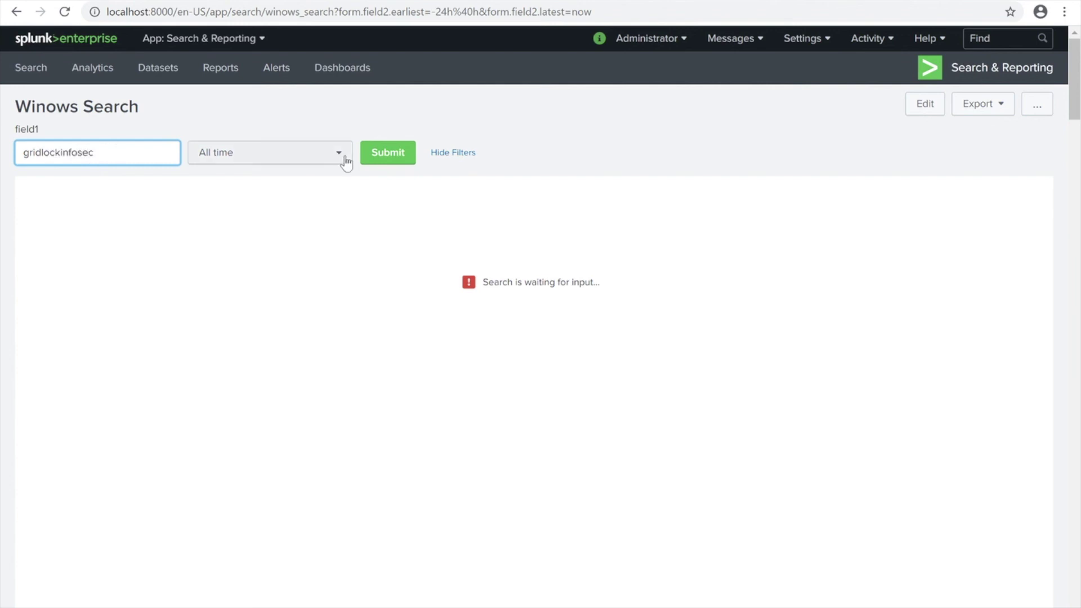
click(396, 155)
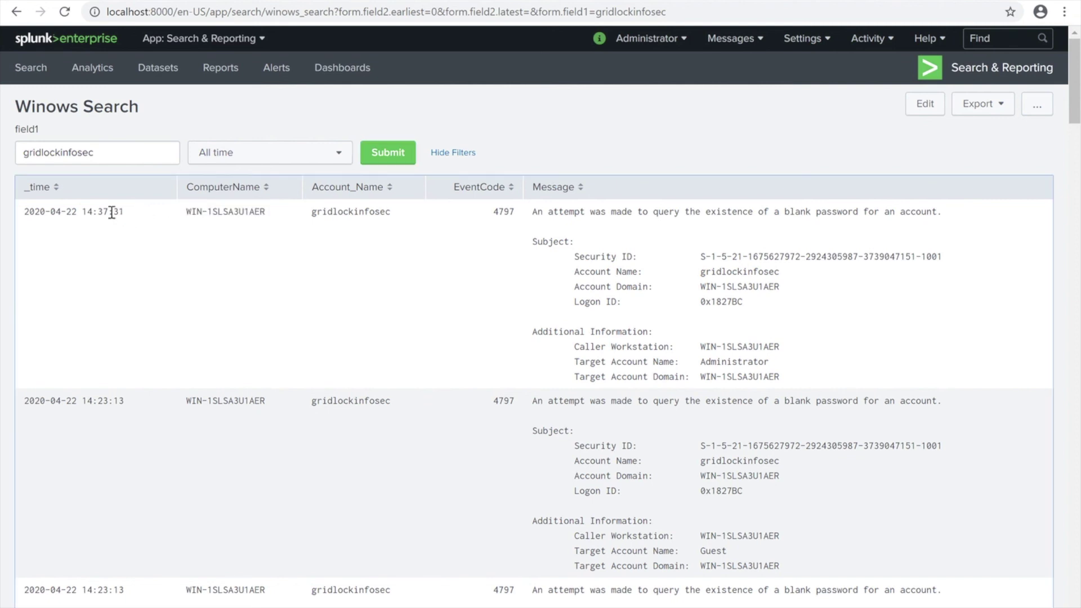
drag(112, 211, 7, 205)
click(151, 242)
click(998, 115)
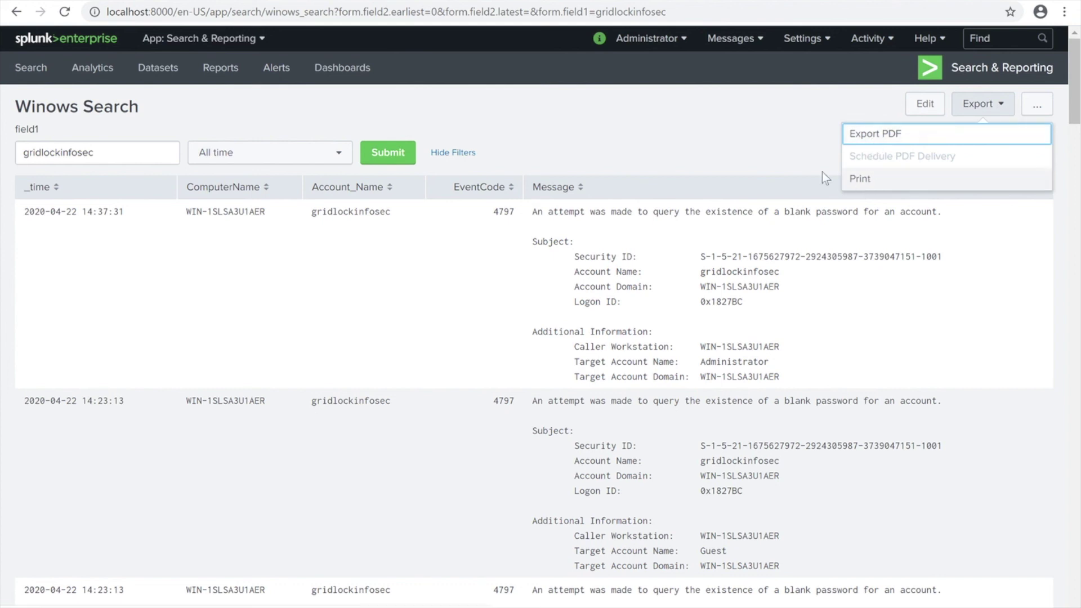
click(755, 141)
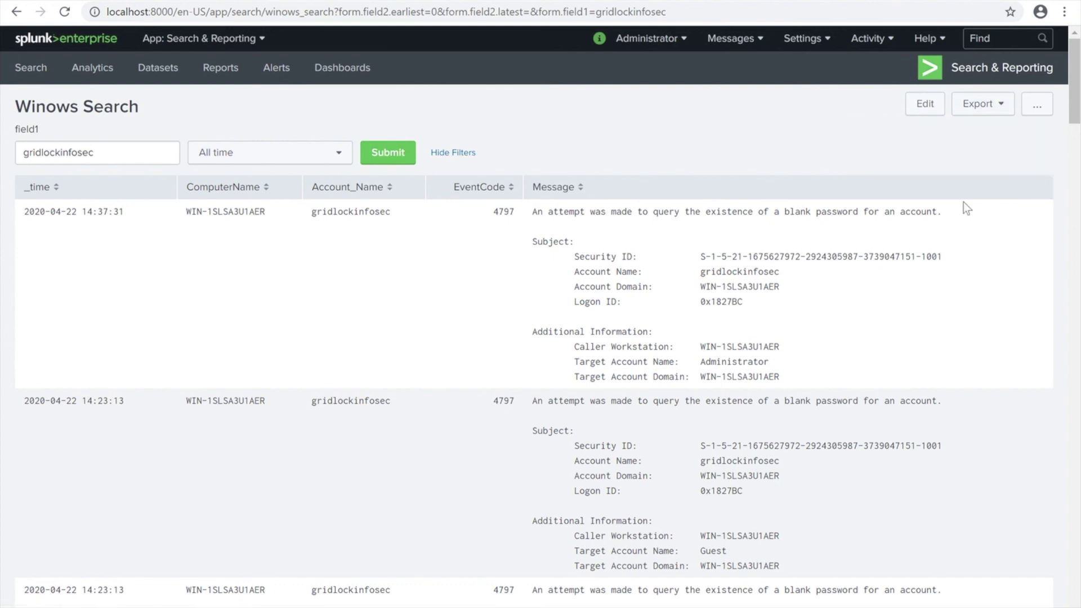